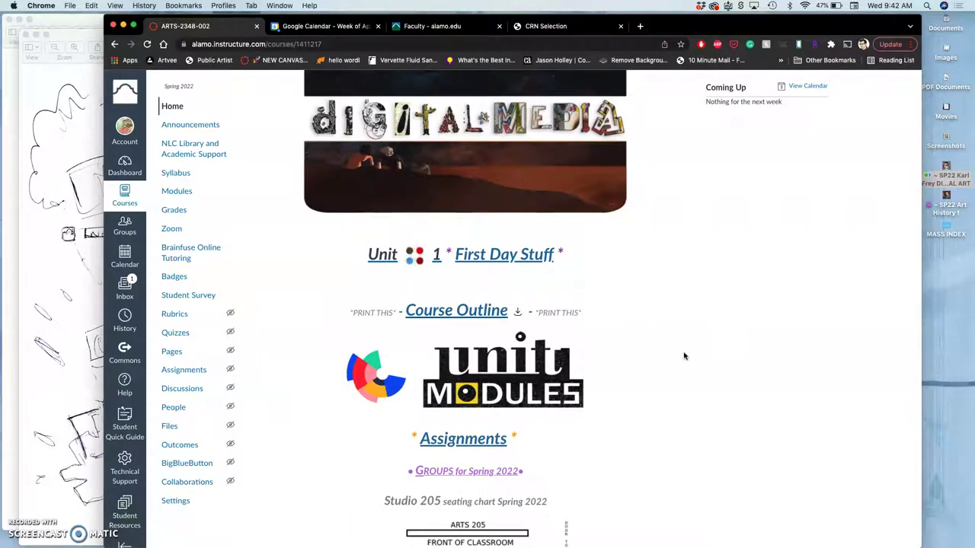
- Open the spot illustration line-art EPS from the course's Assignment #5 Coloring Book Spot Illustration folder
click(946, 167)
double_click(946, 168)
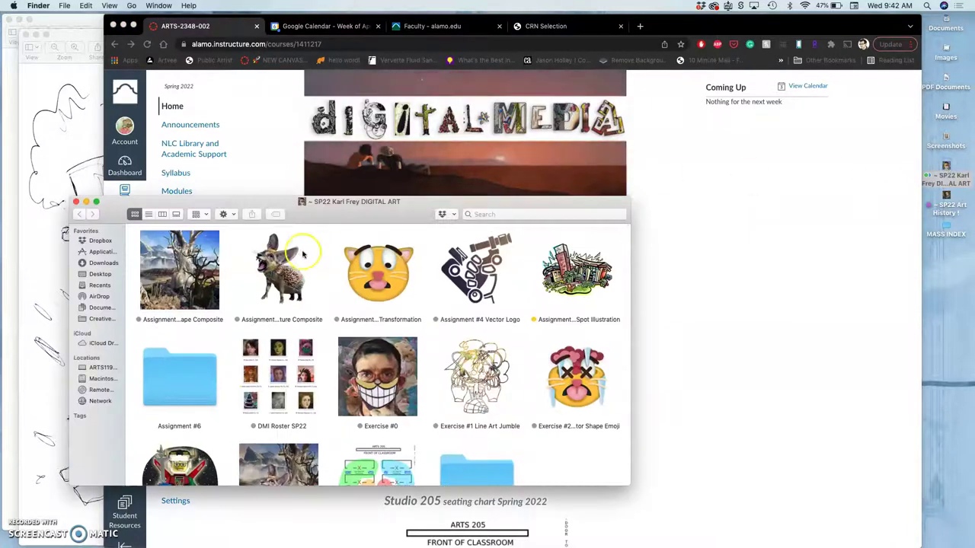
double_click(577, 270)
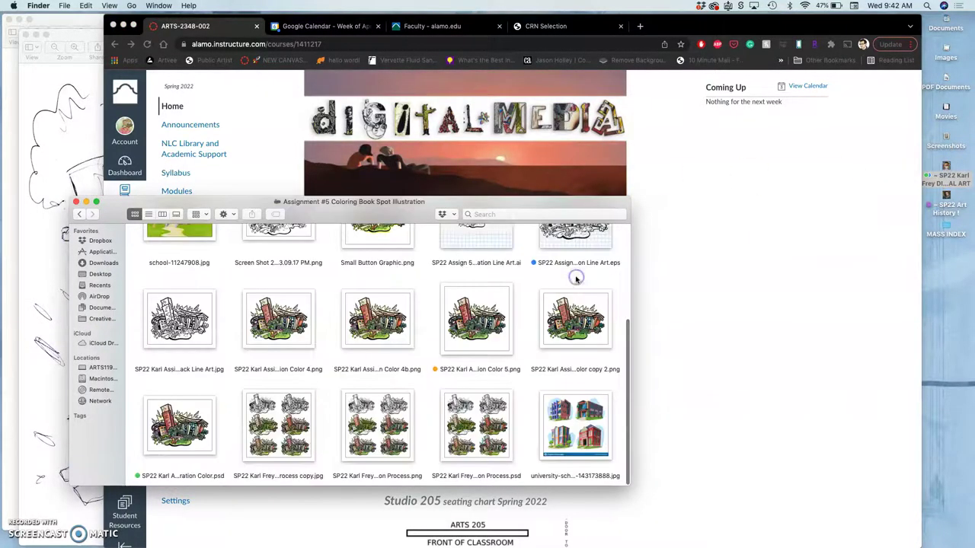
scroll(449, 407, up, 4)
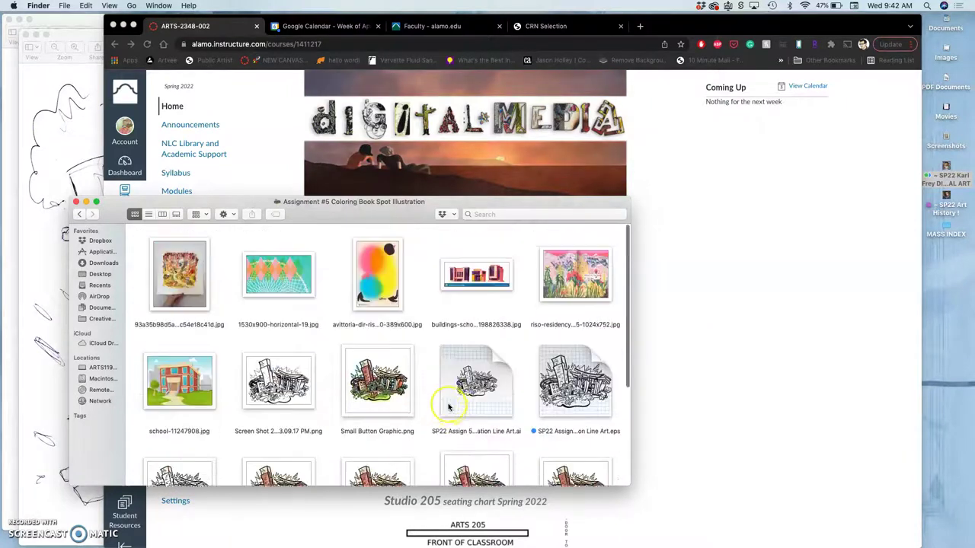
scroll(449, 408, down, 3)
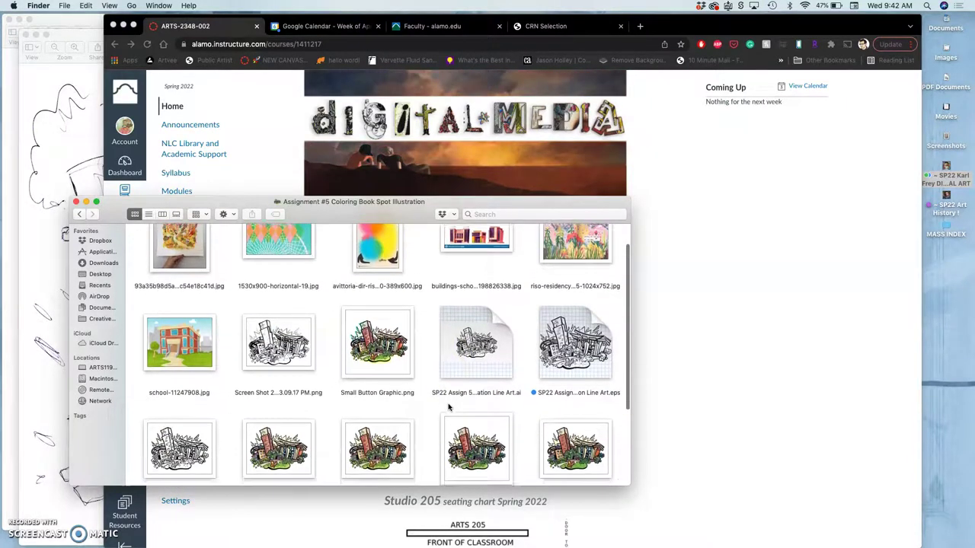
scroll(449, 408, up, 1)
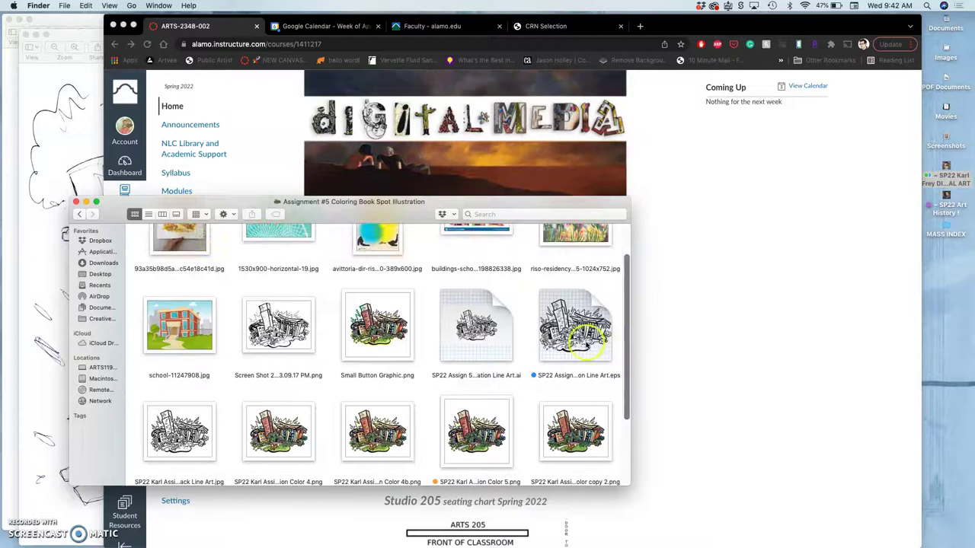
double_click(586, 344)
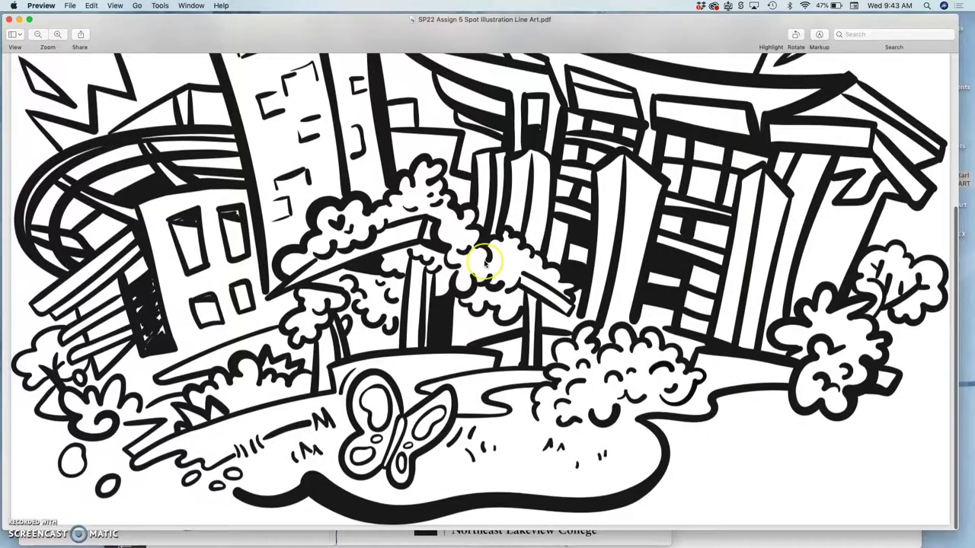
- Zoom in on the middle of the campus line art to inspect the stroke edges
double_click(483, 261)
scroll(484, 263, up, 3)
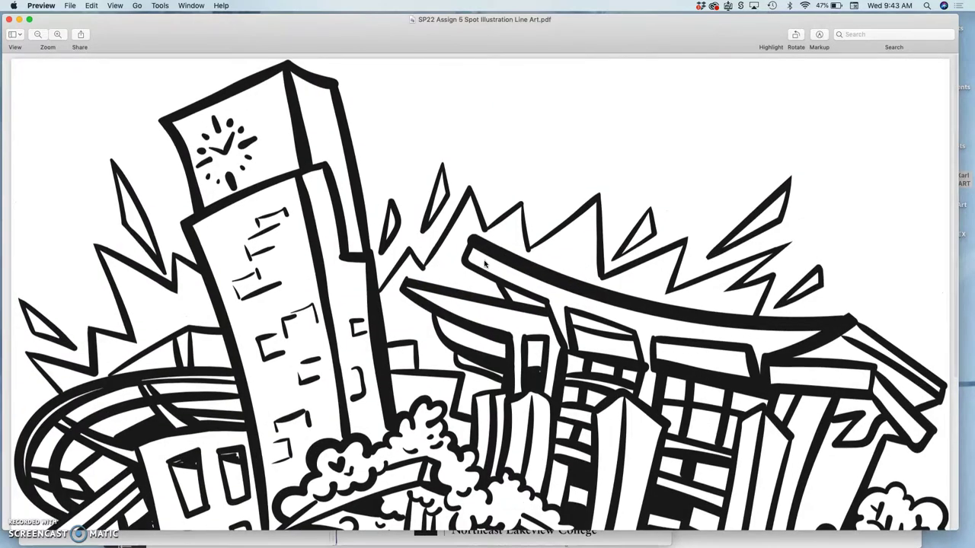
double_click(388, 247)
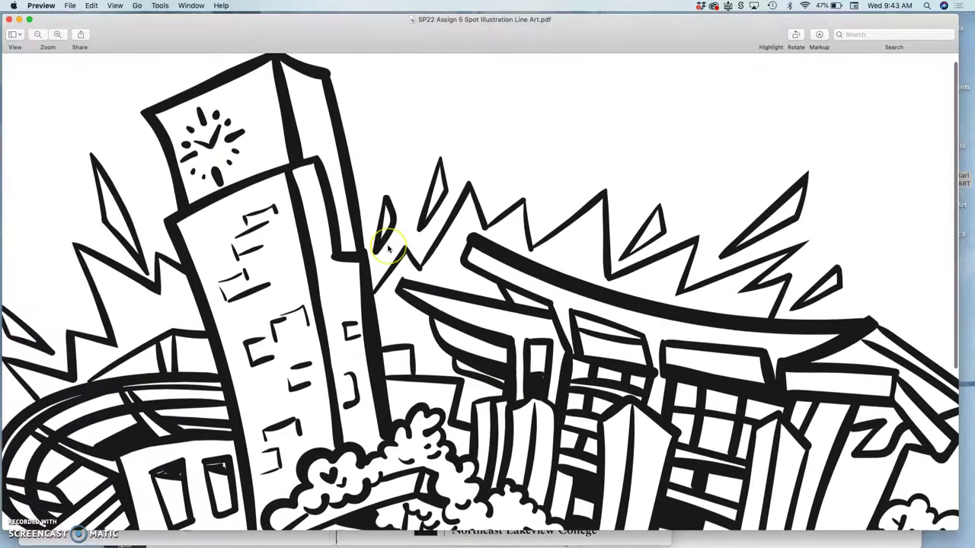
key(super+plus)
key(super+plus)
key(super+plus)
key(super+plus)
key(super+plus)
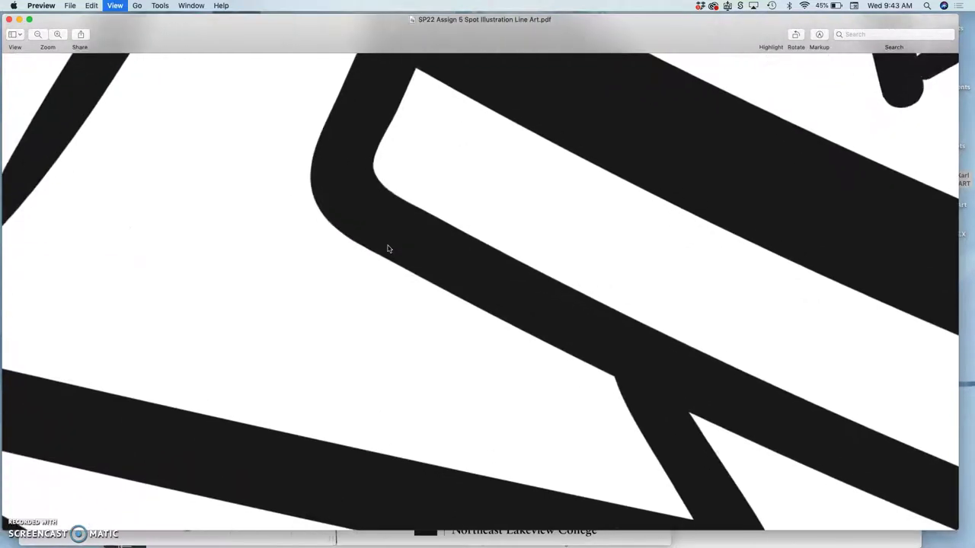
key(super+plus)
- Pan around the magnified line art, zooming closer on the thick diagonal stroke
scroll(388, 249, down, 3)
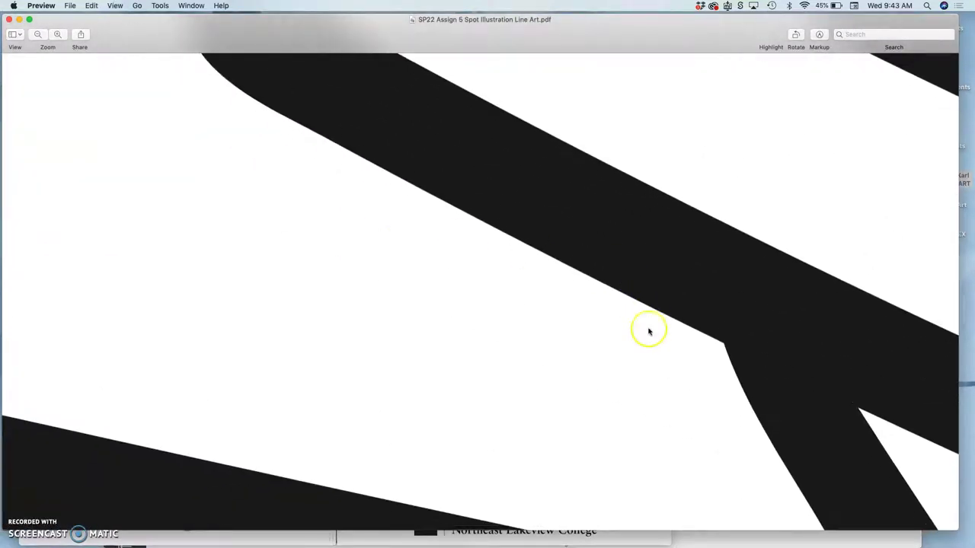
scroll(537, 277, down, 6)
scroll(537, 277, right, 3)
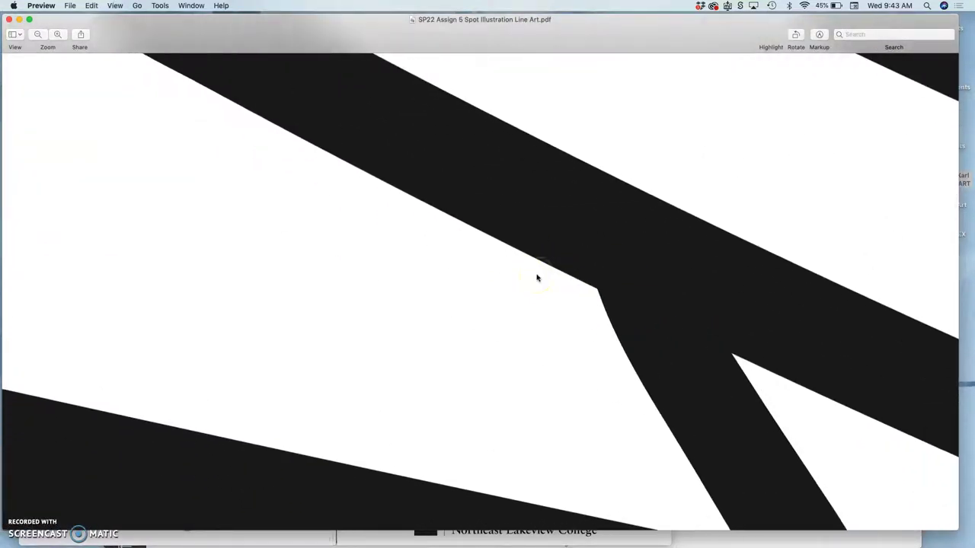
key(super+plus)
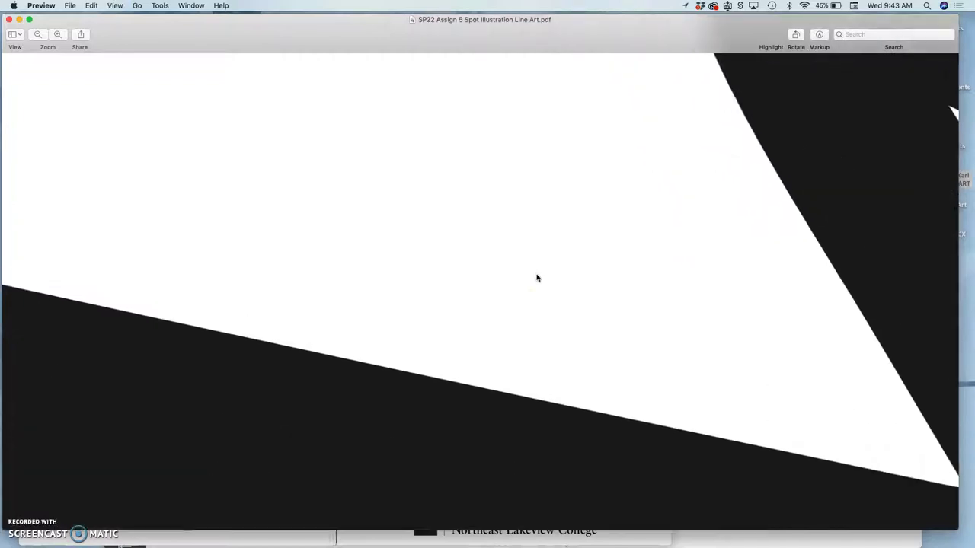
scroll(537, 278, down, 12)
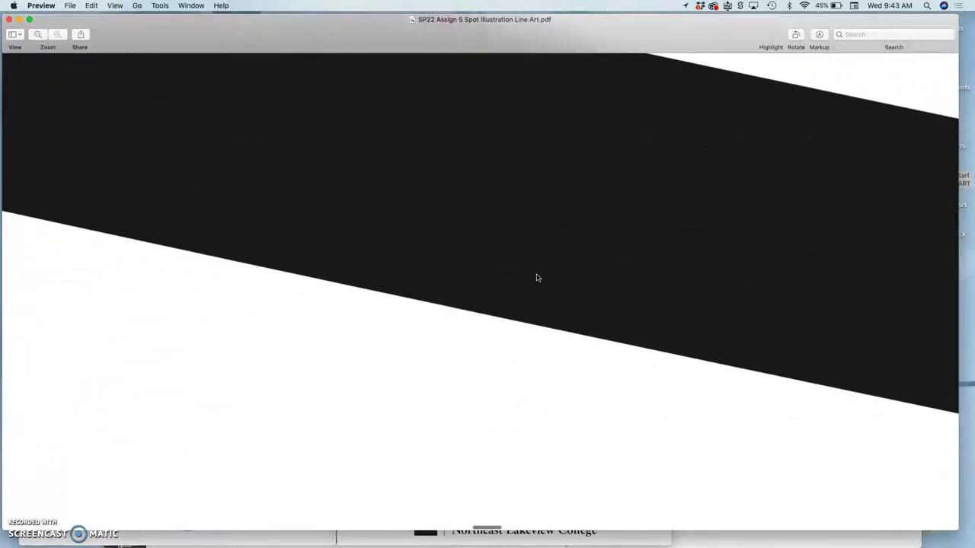
scroll(537, 278, down, 12)
scroll(537, 278, left, 3)
scroll(537, 278, down, 12)
scroll(536, 278, left, 3)
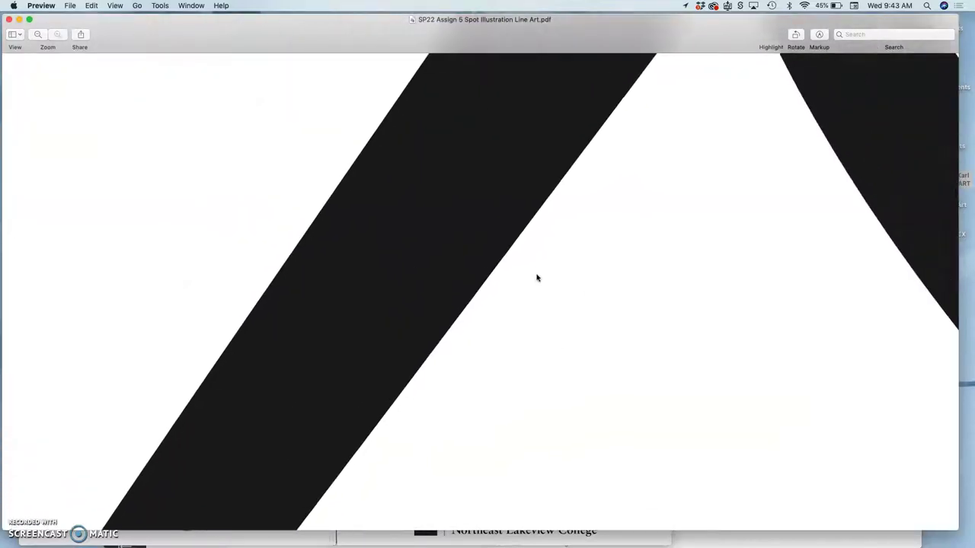
scroll(537, 278, down, 12)
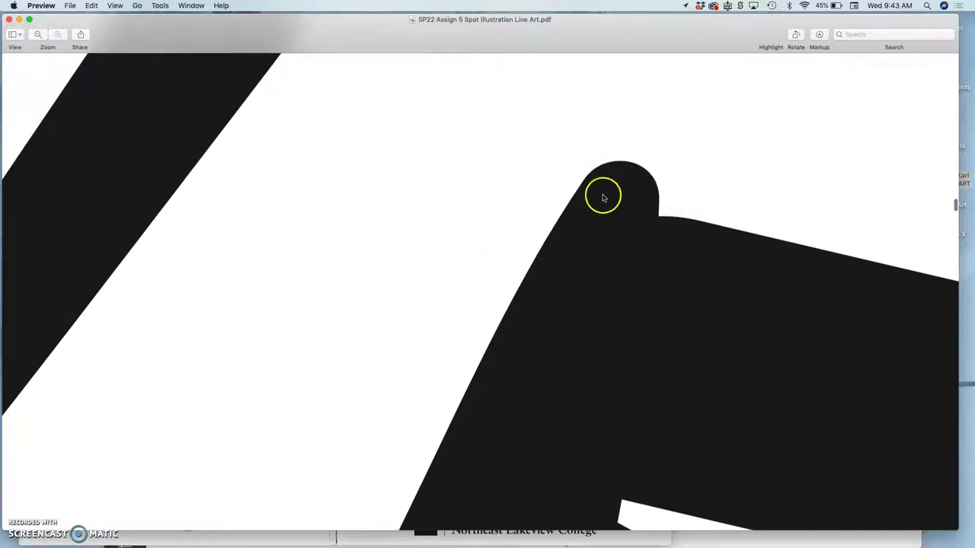
scroll(598, 217, up, 15)
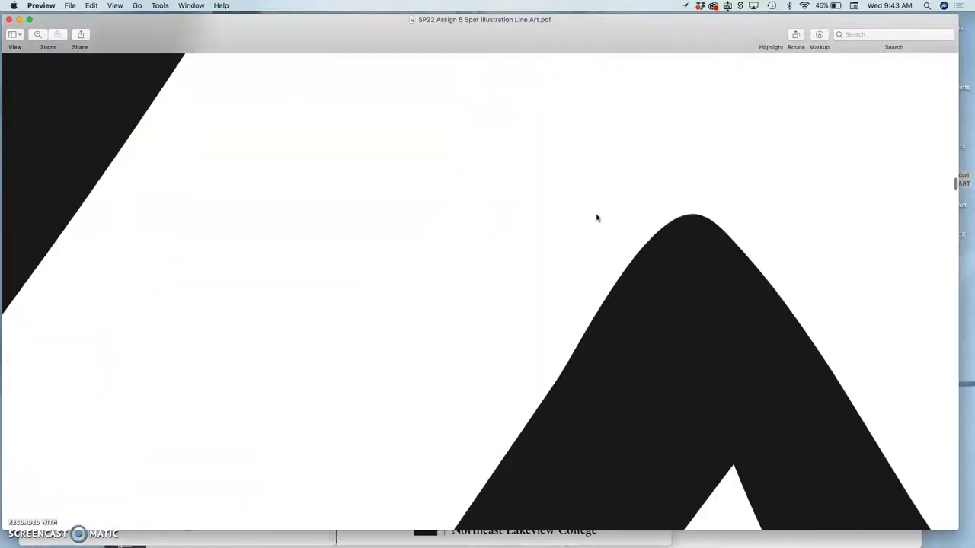
scroll(597, 218, right, 8)
scroll(597, 219, down, 5)
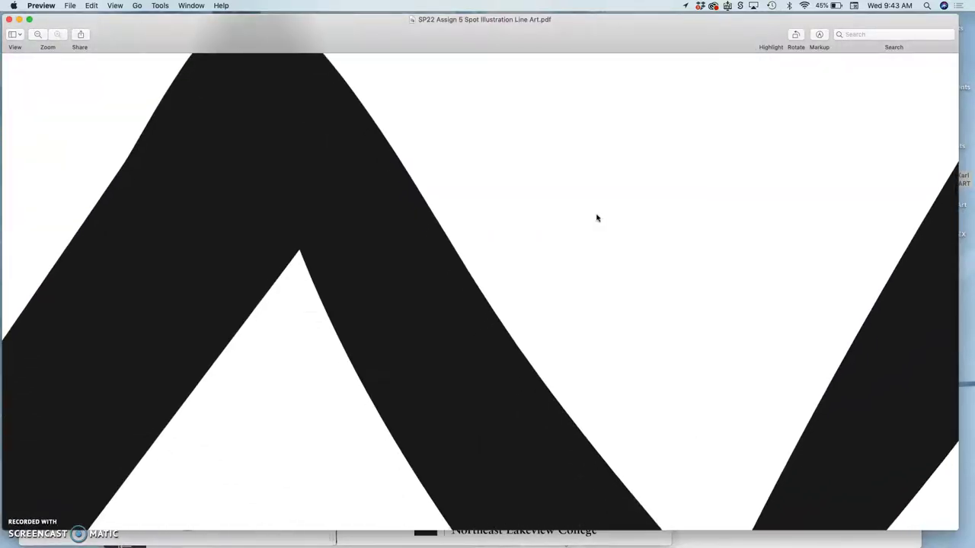
scroll(586, 220, down, 10)
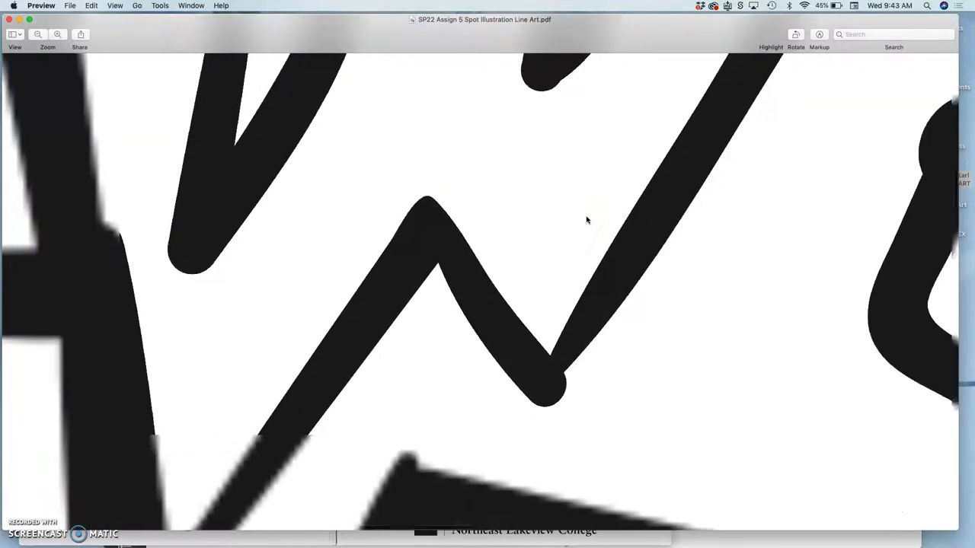
scroll(587, 220, down, 10)
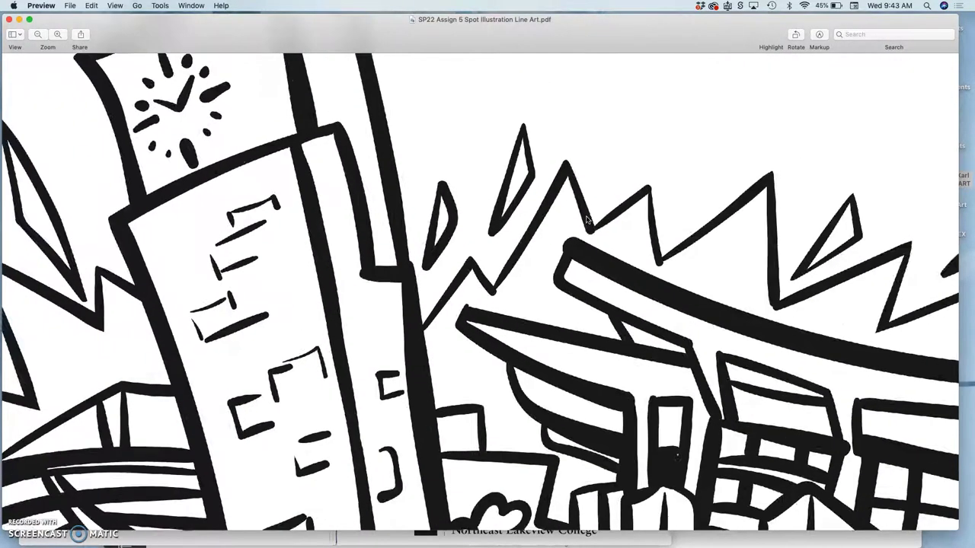
scroll(587, 220, down, 5)
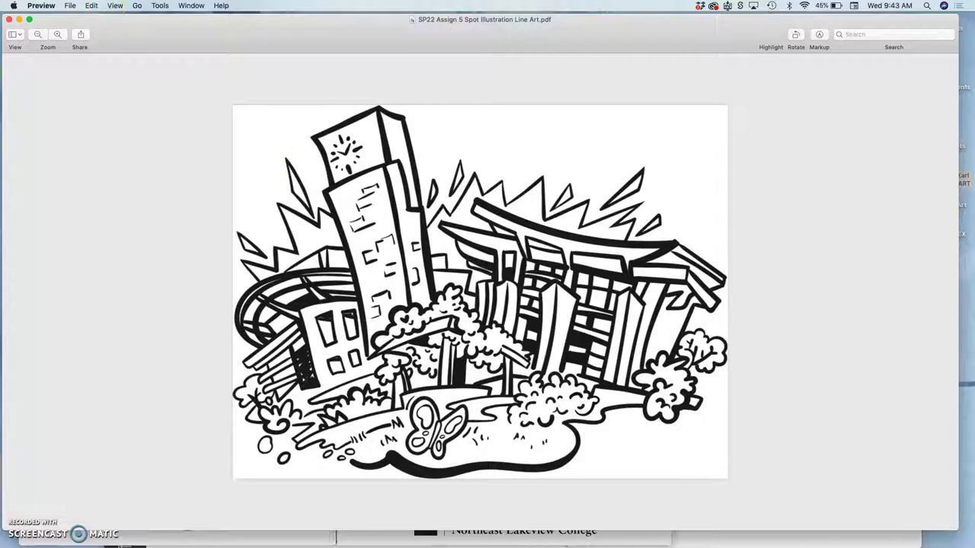
- Close the line-art PDF and bring the Campus Spot Illustration Process sheet to the front
click(9, 19)
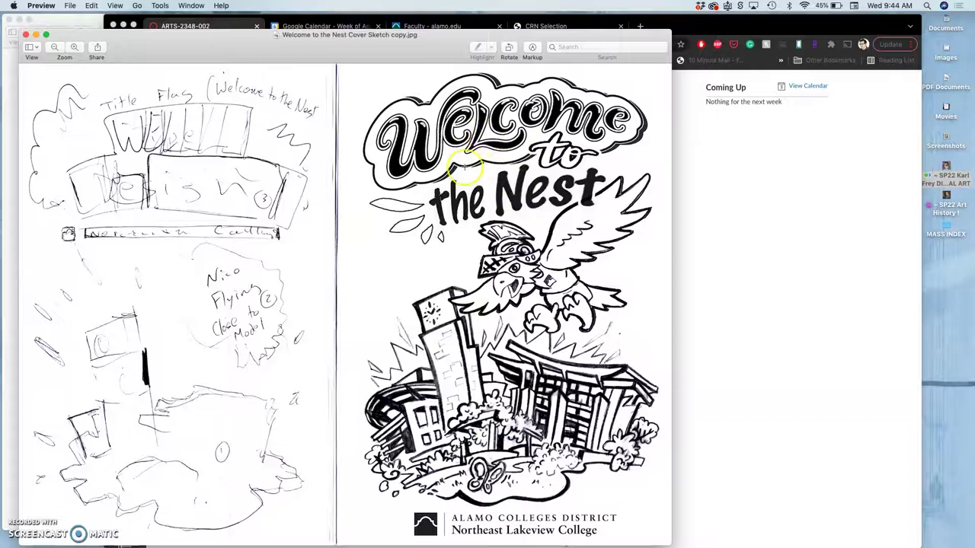
click(79, 21)
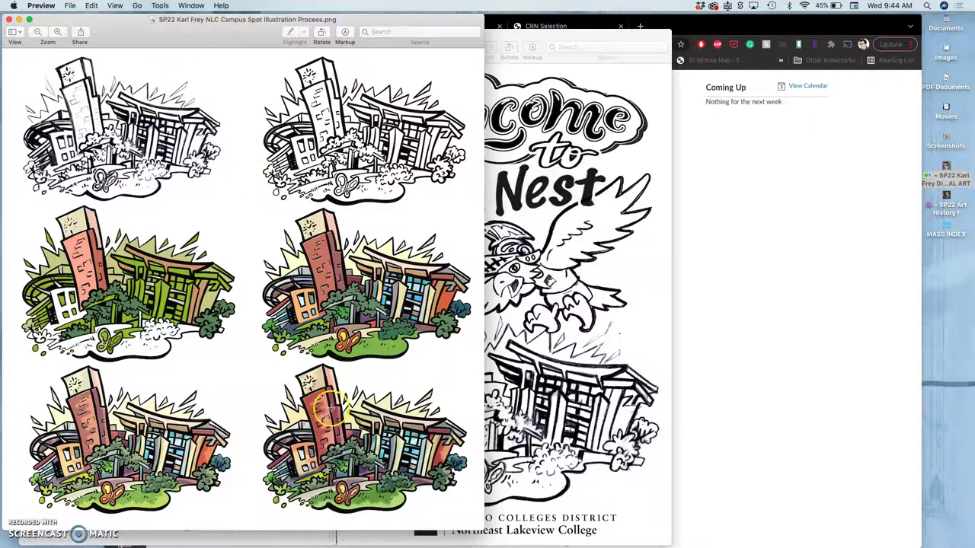
- Scroll the process sheet from the green-tinted stage over to the fully coloured campus illustration
scroll(248, 326, up, 5)
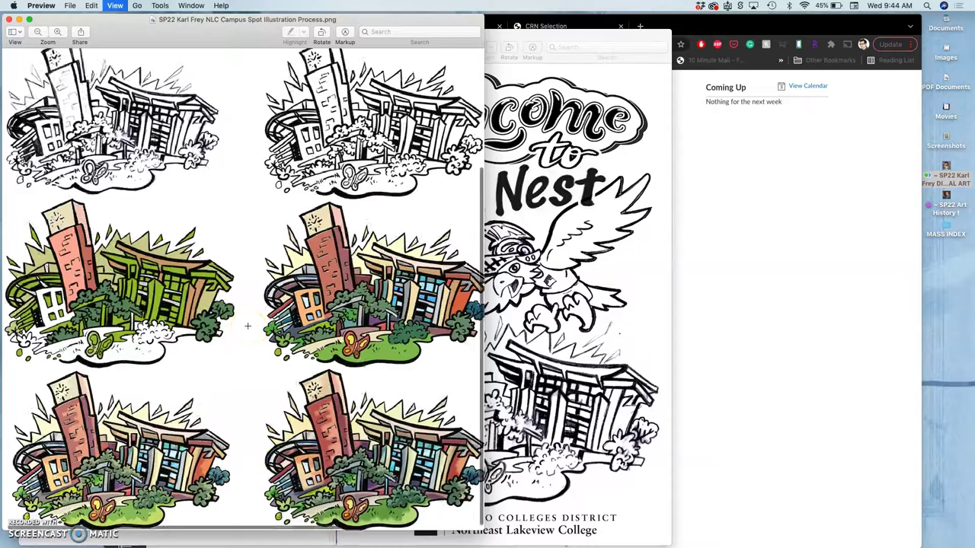
scroll(247, 326, up, 5)
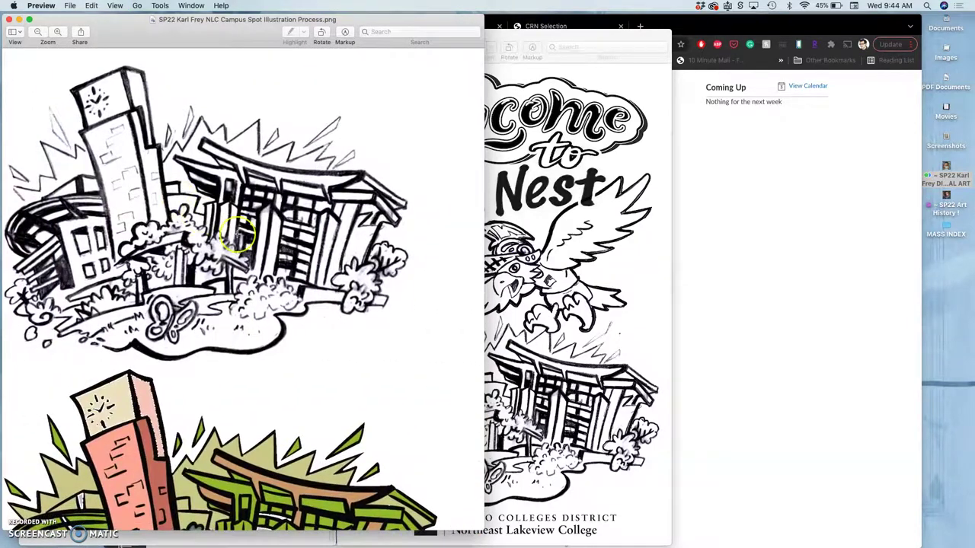
scroll(217, 288, left, 5)
scroll(304, 186, down, 10)
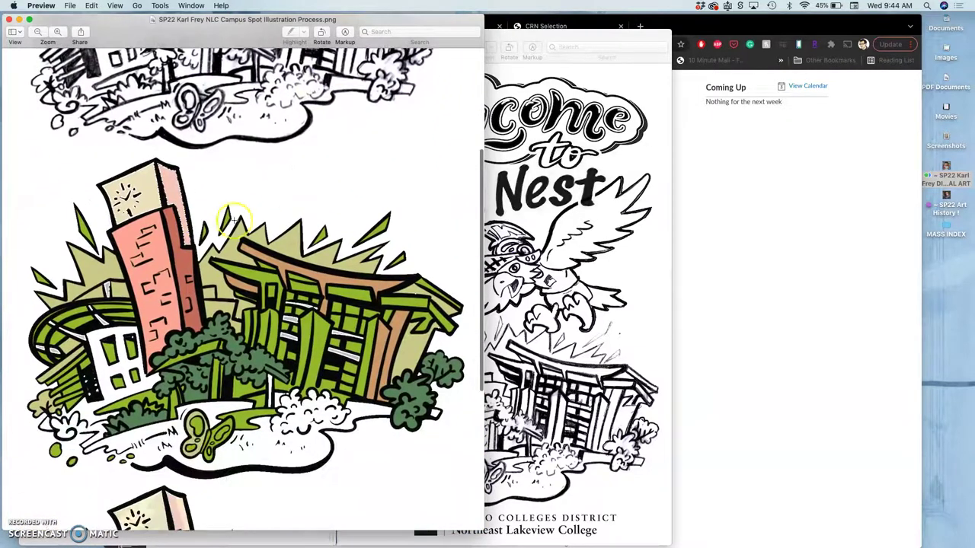
click(173, 267)
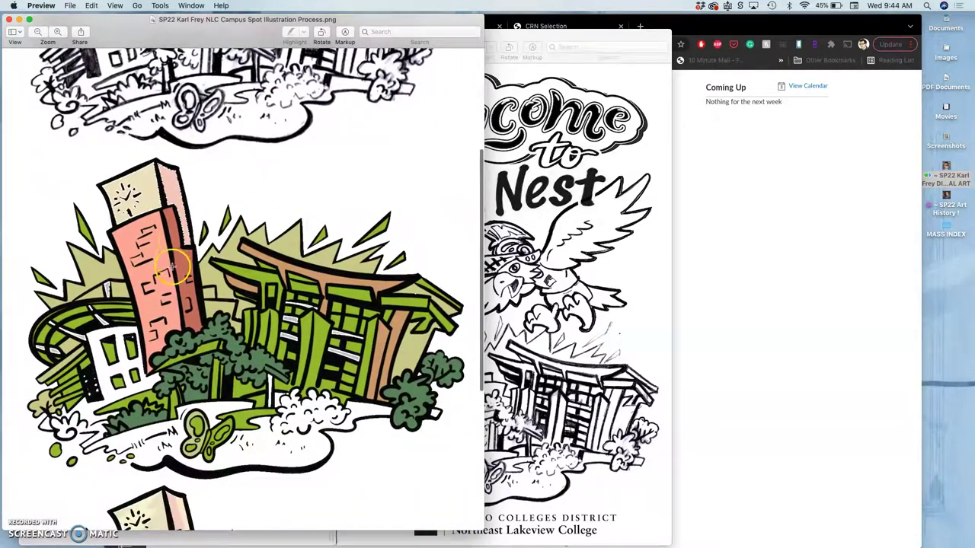
click(275, 310)
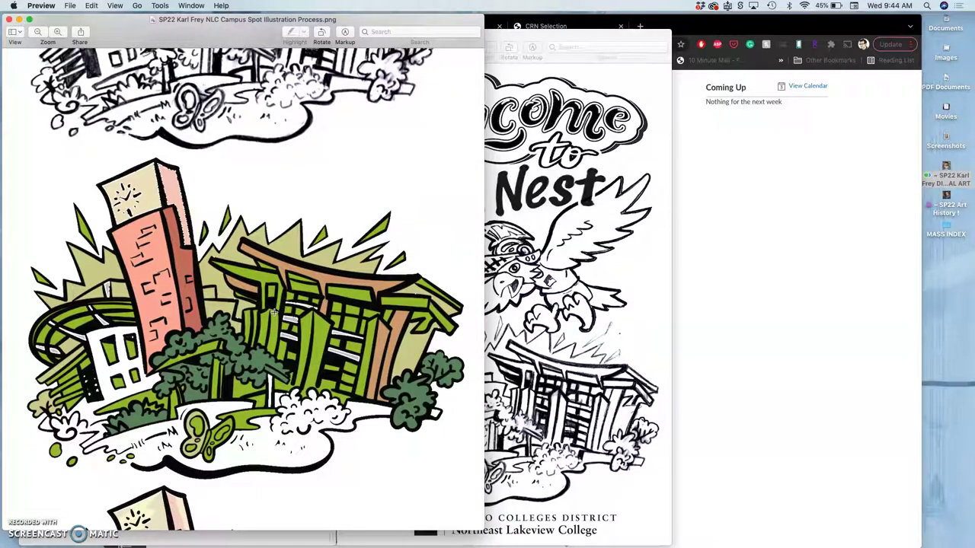
click(311, 360)
scroll(312, 359, right, 10)
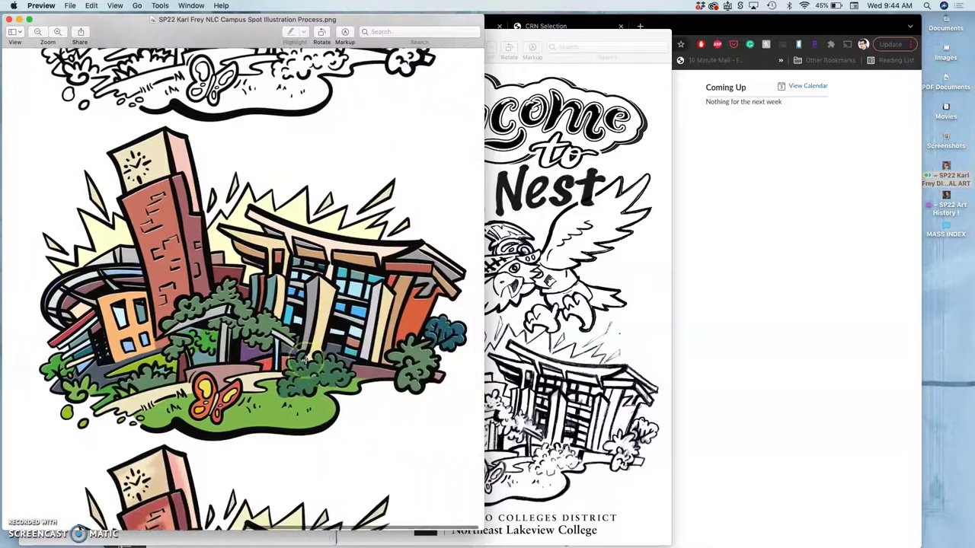
scroll(302, 355, right, 2)
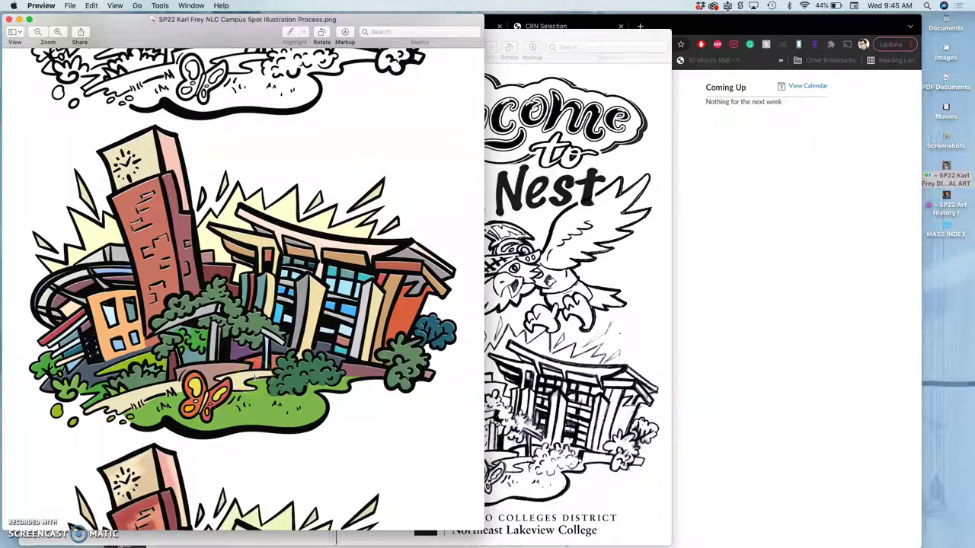
scroll(254, 376, down, 5)
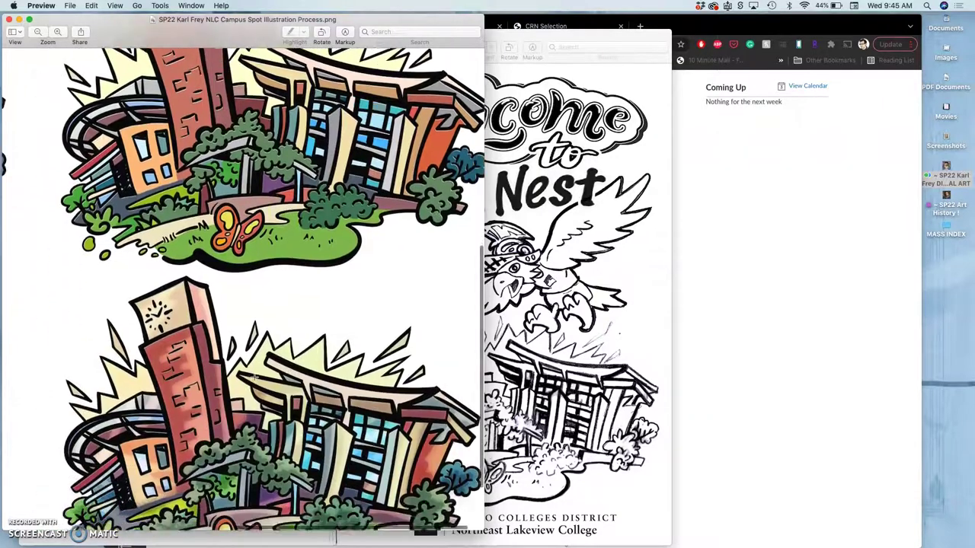
scroll(254, 375, up, 5)
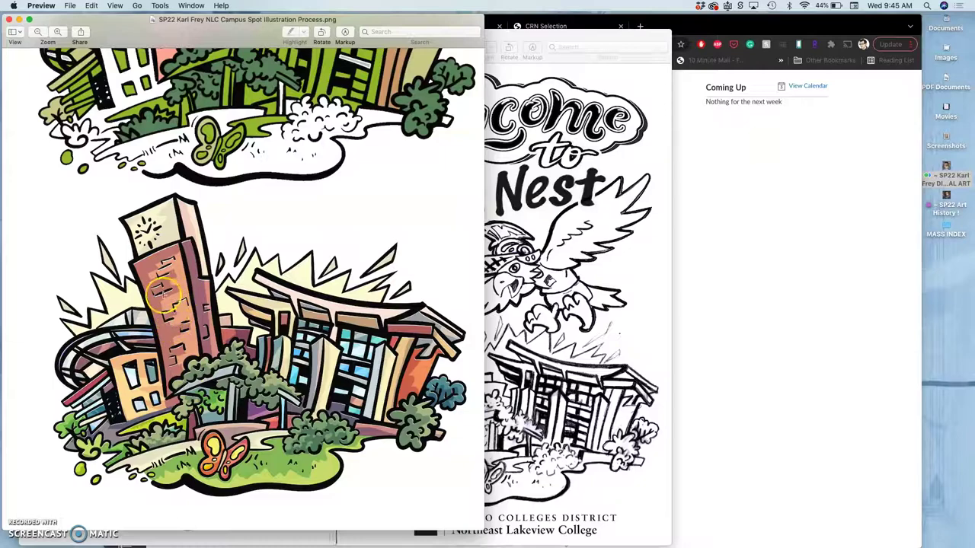
scroll(190, 308, up, 5)
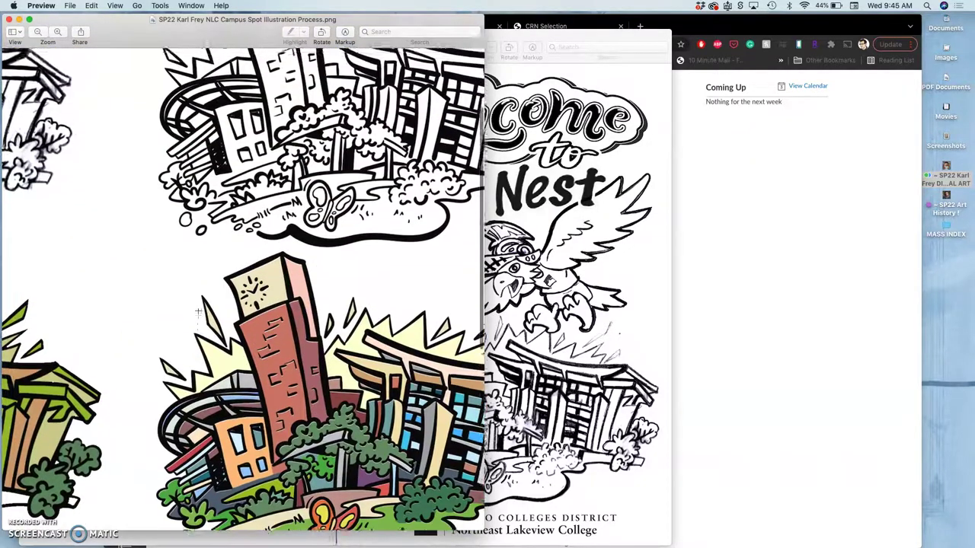
scroll(271, 333, down, 5)
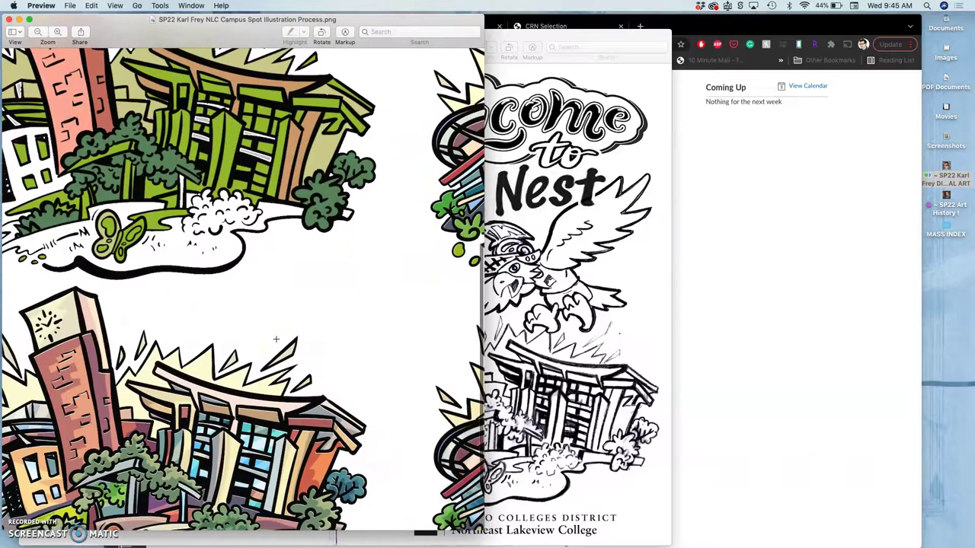
scroll(431, 189, right, 10)
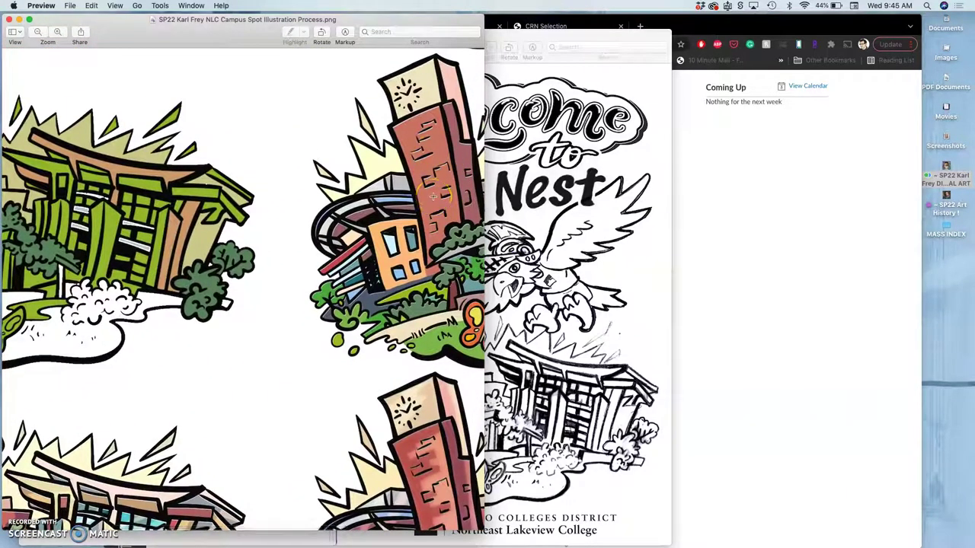
scroll(431, 196, down, 5)
scroll(431, 195, right, 7)
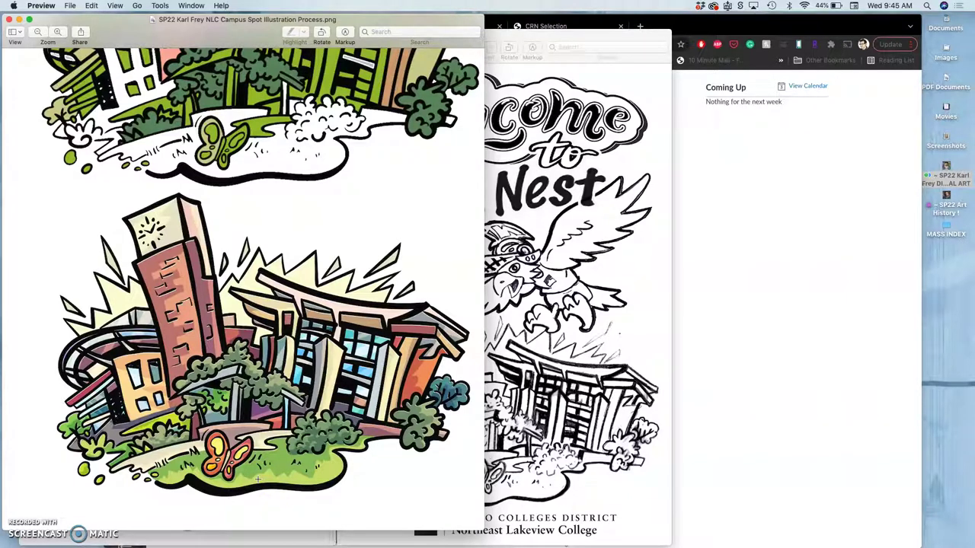
- Pan across the coloured illustration's clock tower and trees
scroll(336, 390, right, 3)
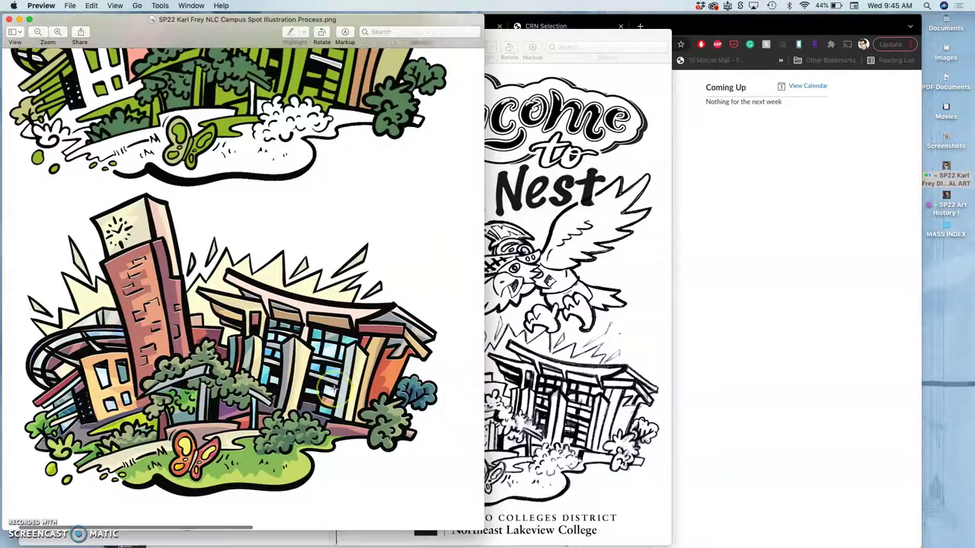
scroll(332, 388, right, 10)
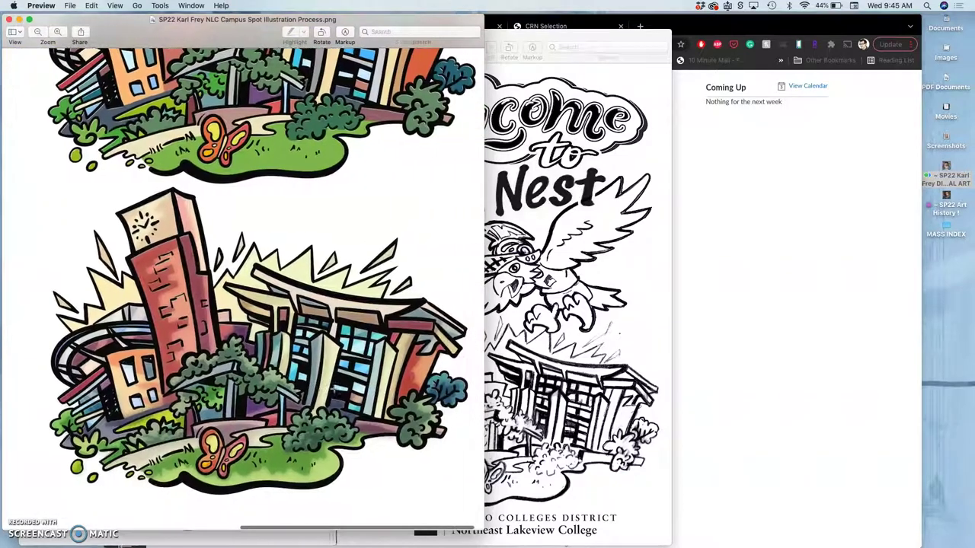
scroll(333, 389, right, 2)
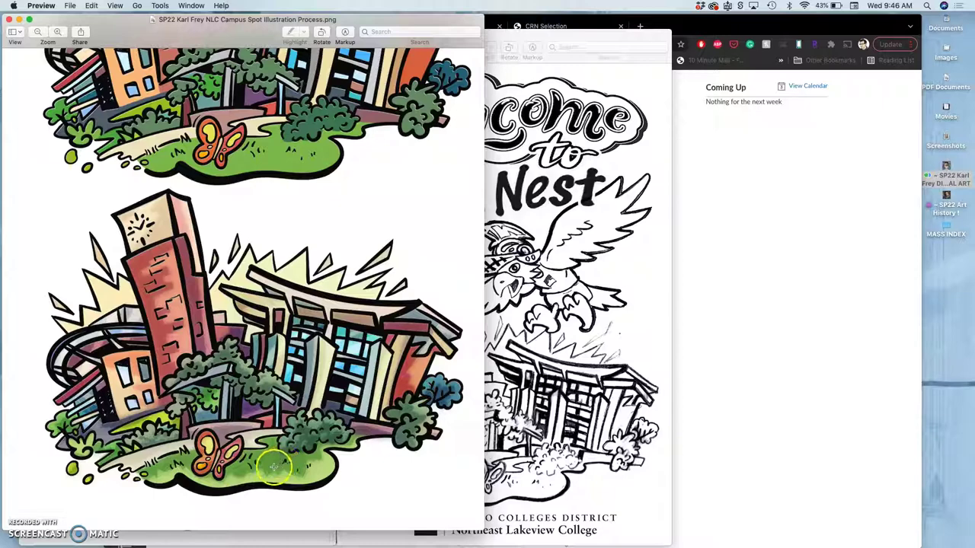
scroll(285, 450, up, 10)
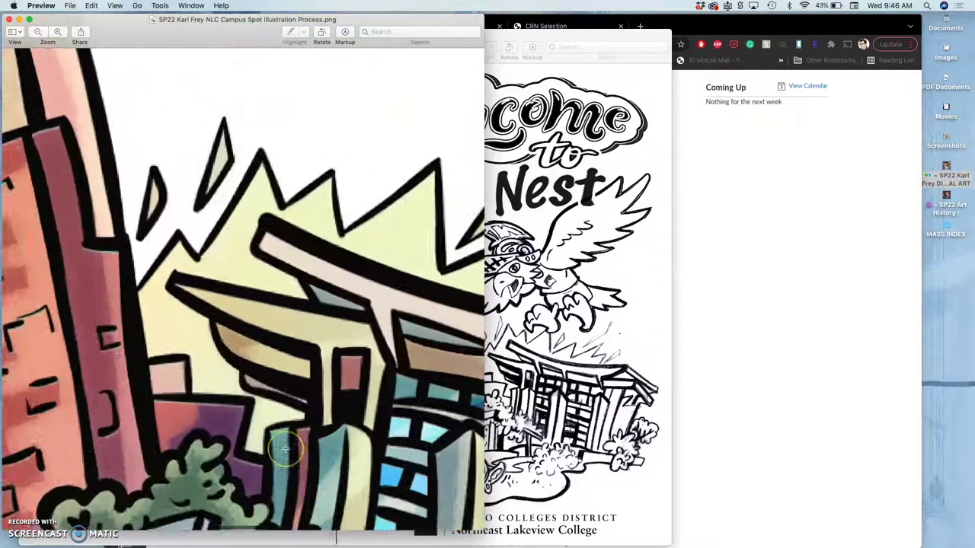
scroll(348, 345, down, 5)
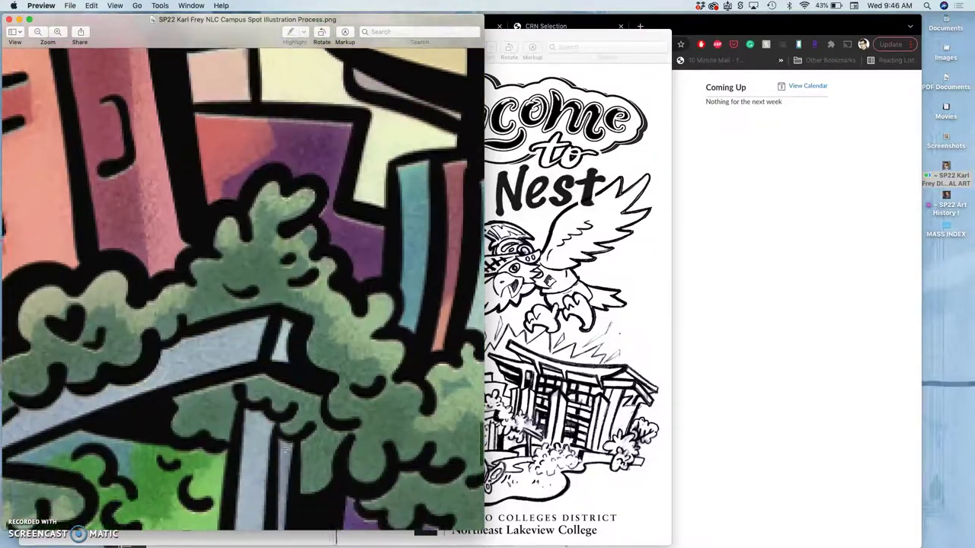
scroll(347, 344, down, 4)
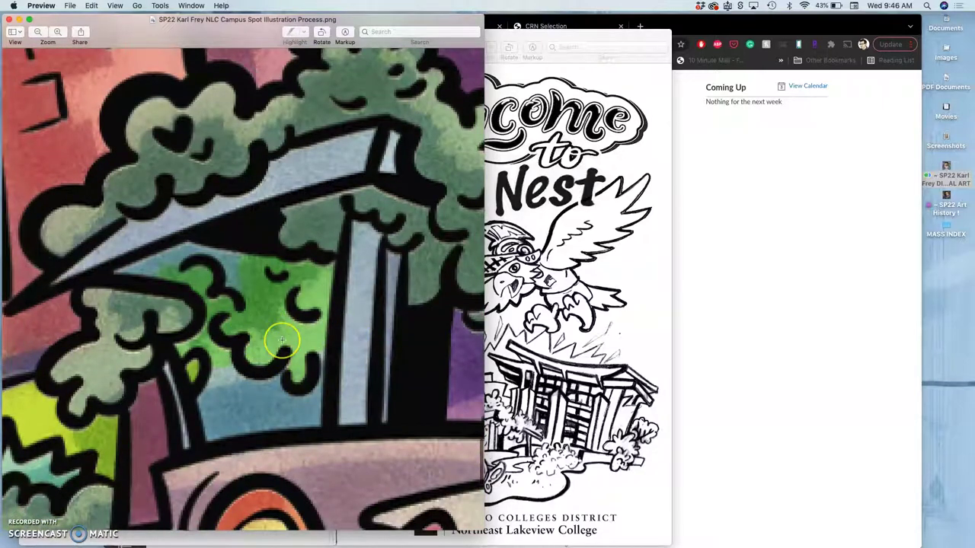
scroll(279, 342, left, 5)
scroll(220, 306, up, 10)
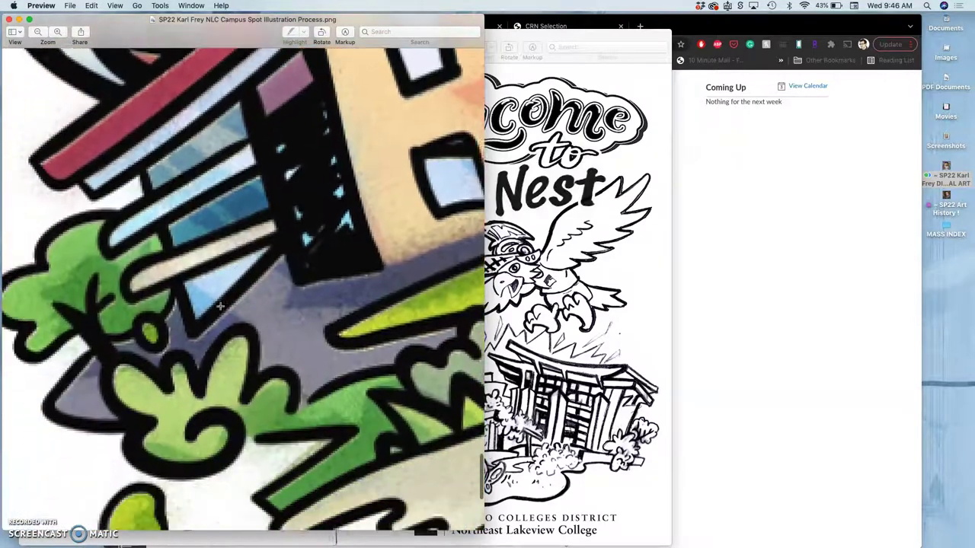
click(263, 224)
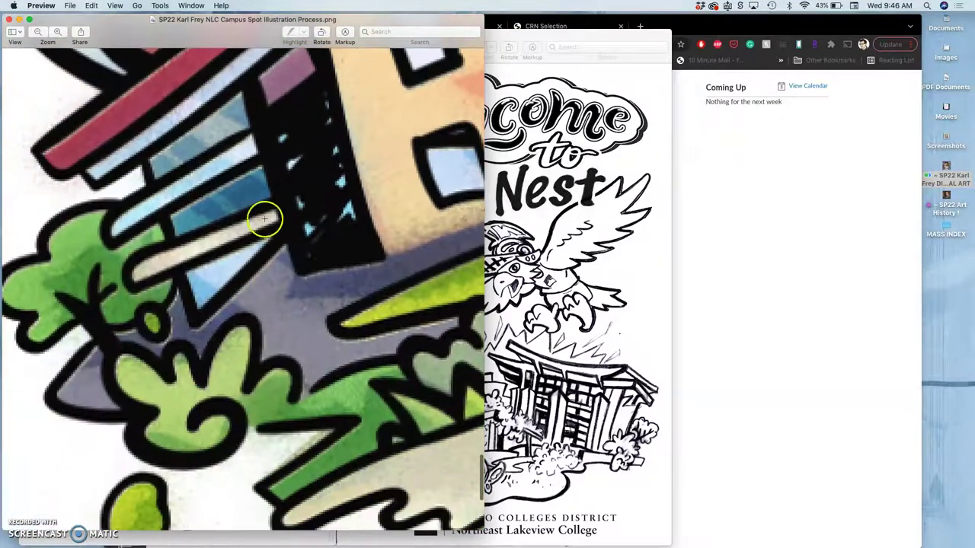
scroll(312, 330, down, 3)
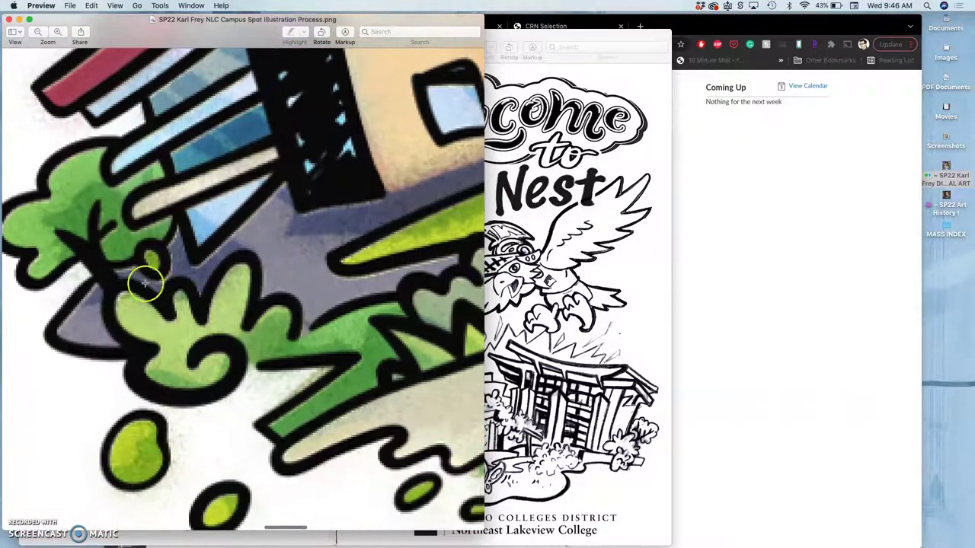
scroll(141, 218, left, 10)
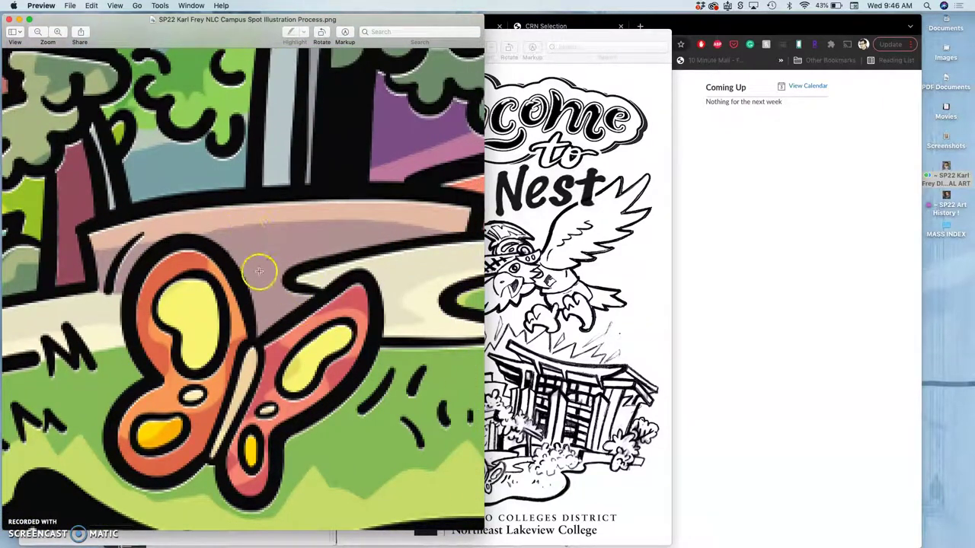
scroll(274, 248, down, 15)
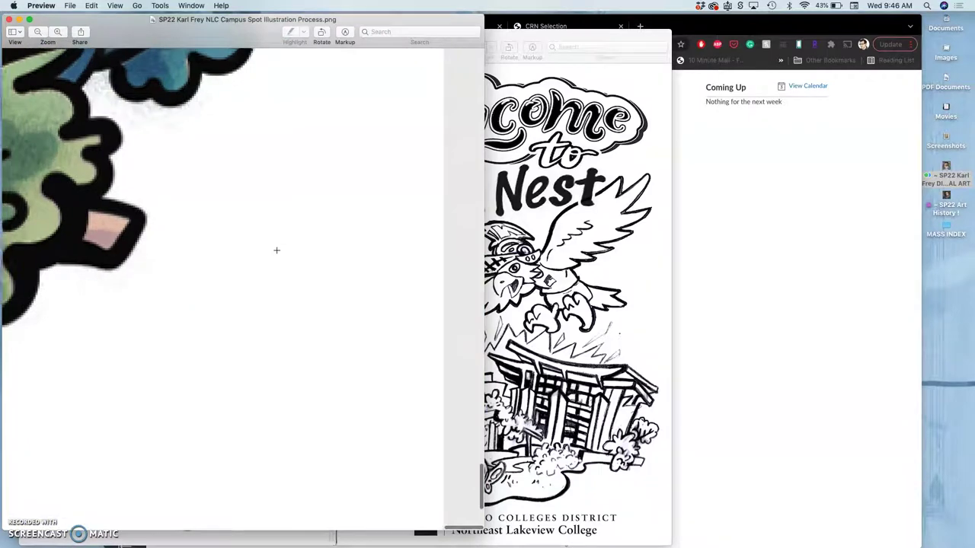
- Zoom in close on the butterfly, then pan out to show two fully coloured stages stacked
click(361, 237)
click(281, 246)
scroll(283, 248, up, 5)
scroll(283, 247, left, 10)
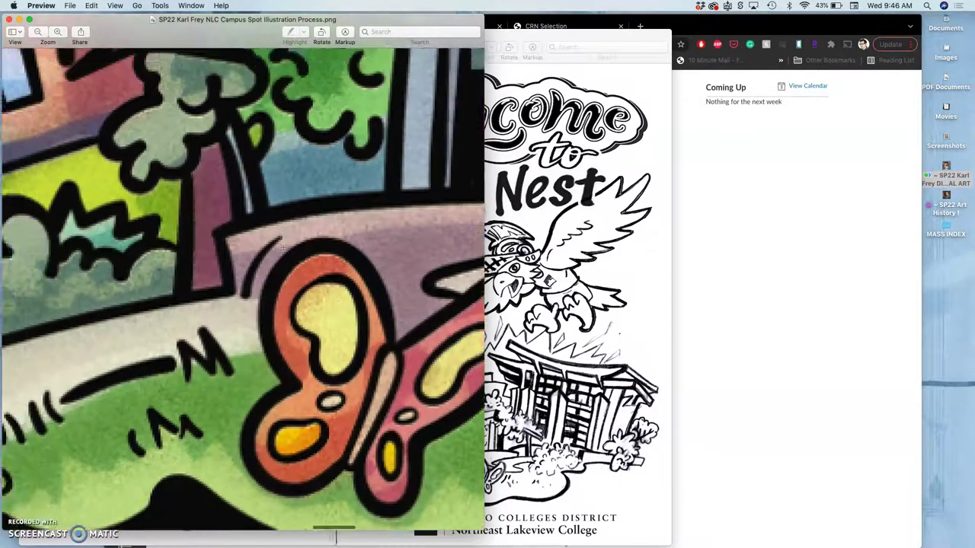
scroll(282, 247, up, 10)
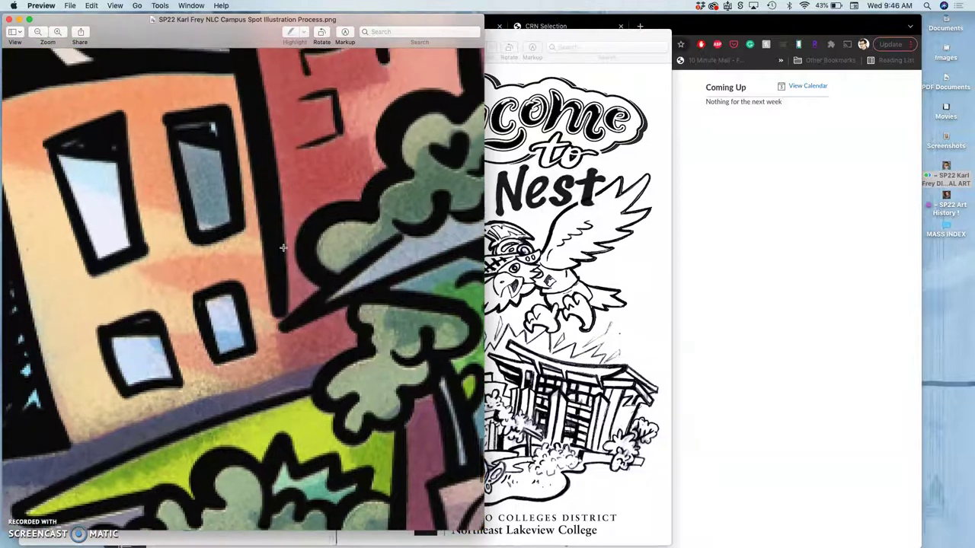
scroll(282, 248, up, 10)
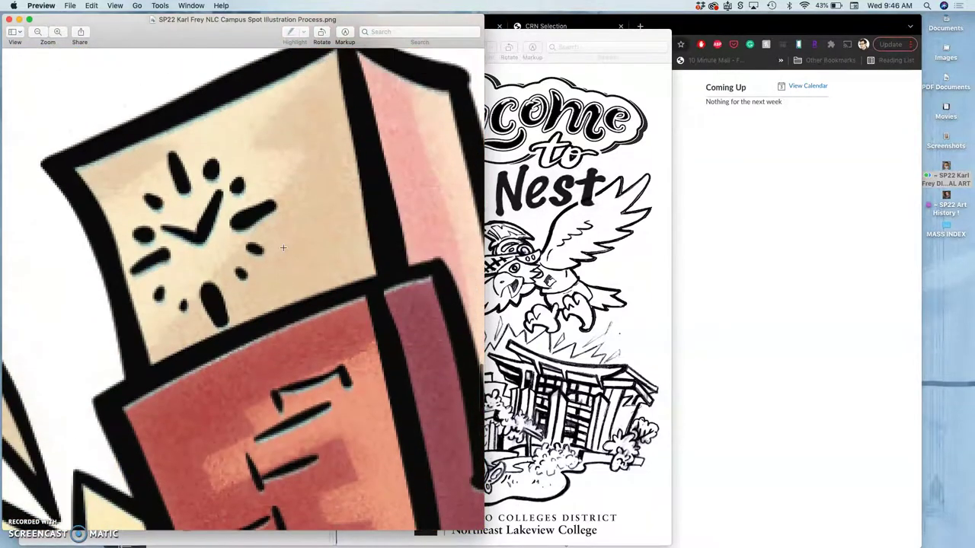
scroll(342, 166, down, 5)
scroll(342, 166, right, 5)
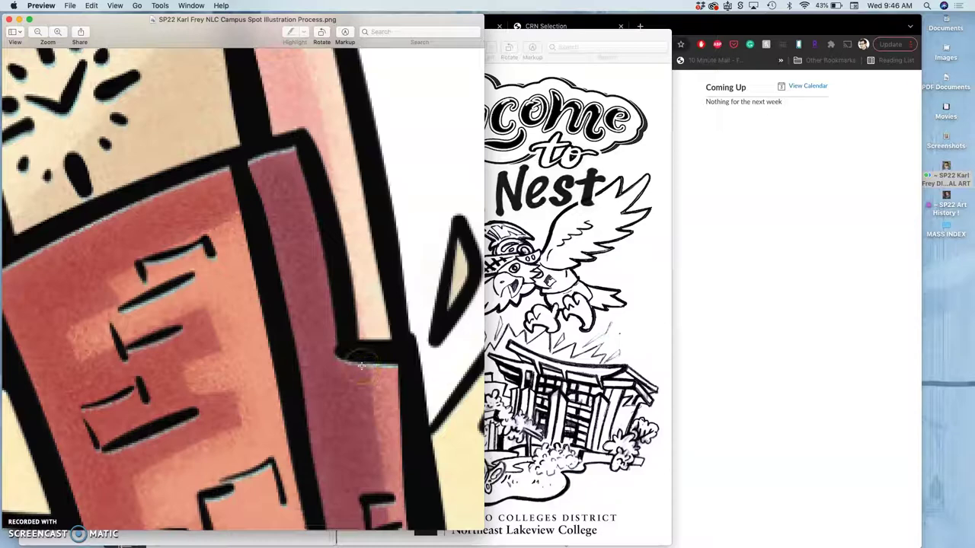
scroll(361, 366, right, 5)
scroll(361, 365, down, 5)
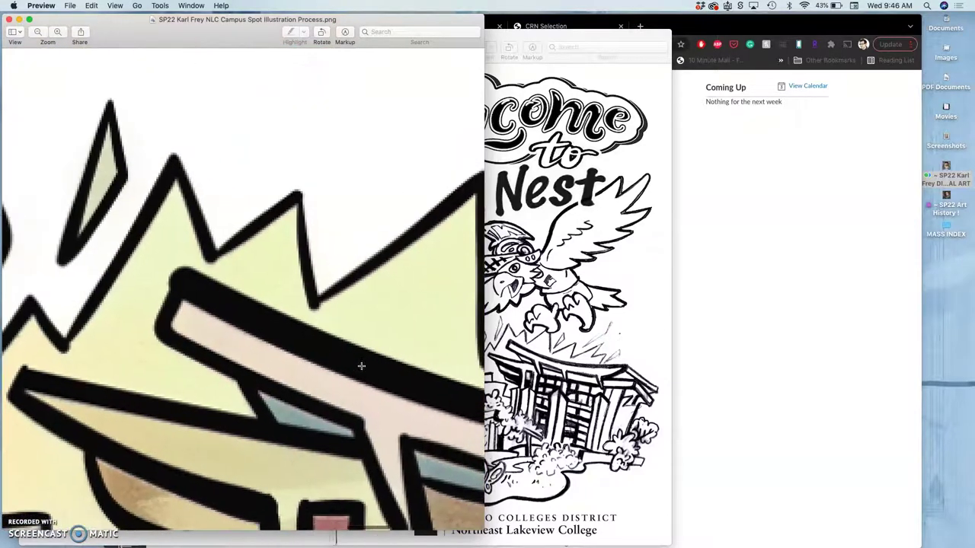
scroll(361, 366, down, 10)
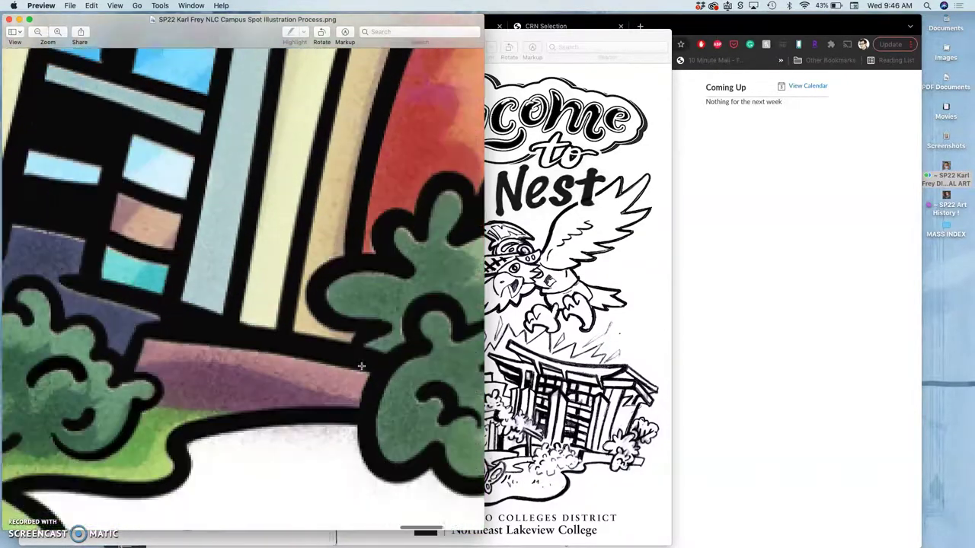
scroll(361, 366, up, 2)
scroll(361, 366, right, 2)
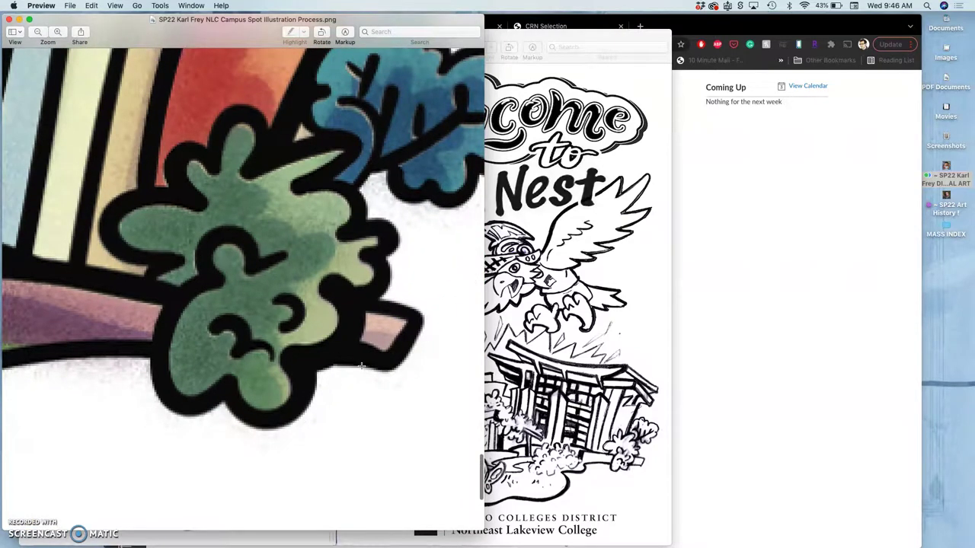
scroll(361, 365, down, 10)
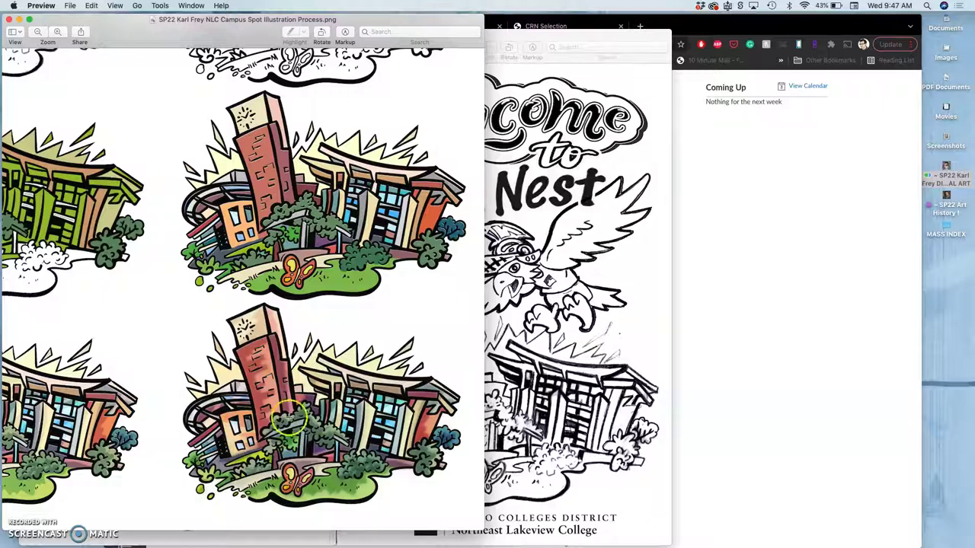
- Close the colour campus illustration and the sketch Preview windows
drag(106, 36, 486, 35)
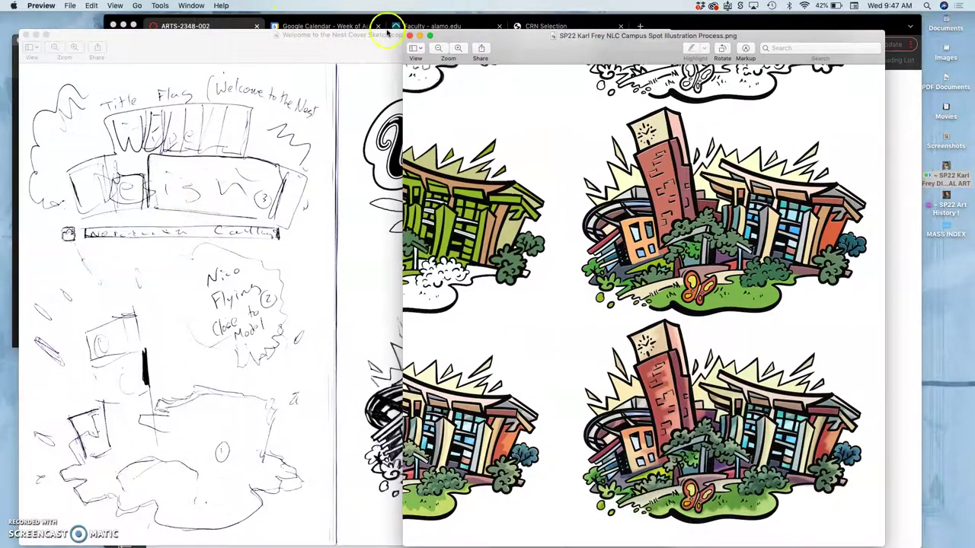
click(410, 36)
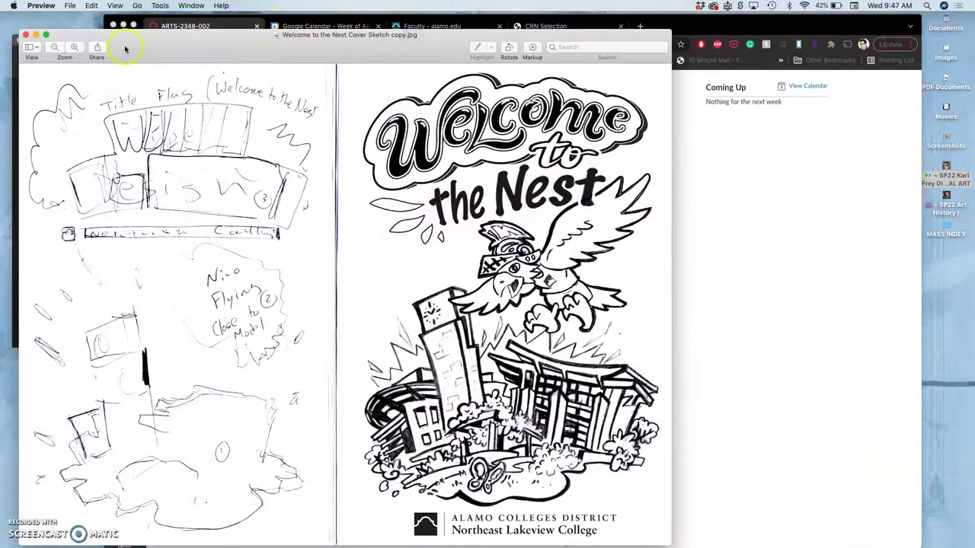
click(25, 36)
- Open the Assign 6 Title Flag EPS from Assignment #6's Welcome to the Nest assets folder
click(277, 282)
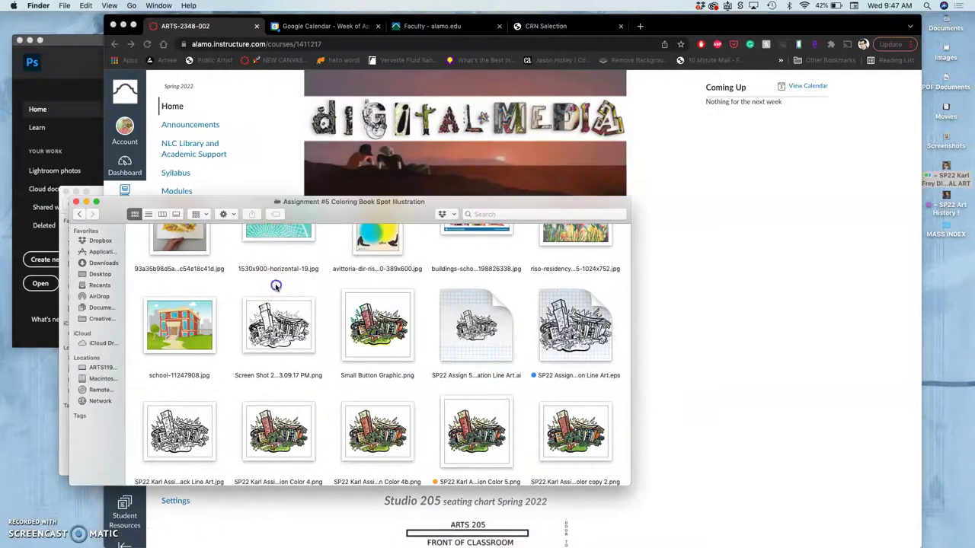
scroll(277, 288, up, 2)
scroll(277, 286, down, 5)
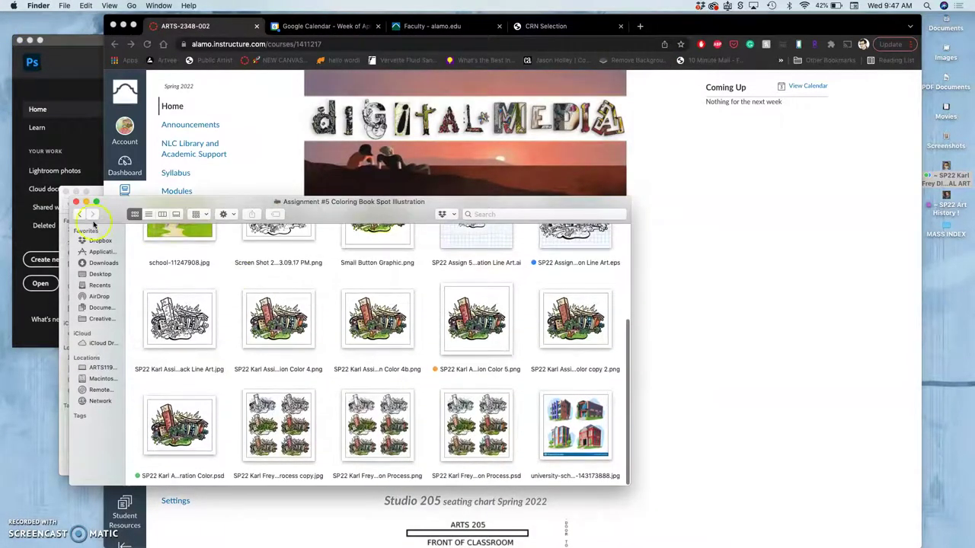
click(79, 217)
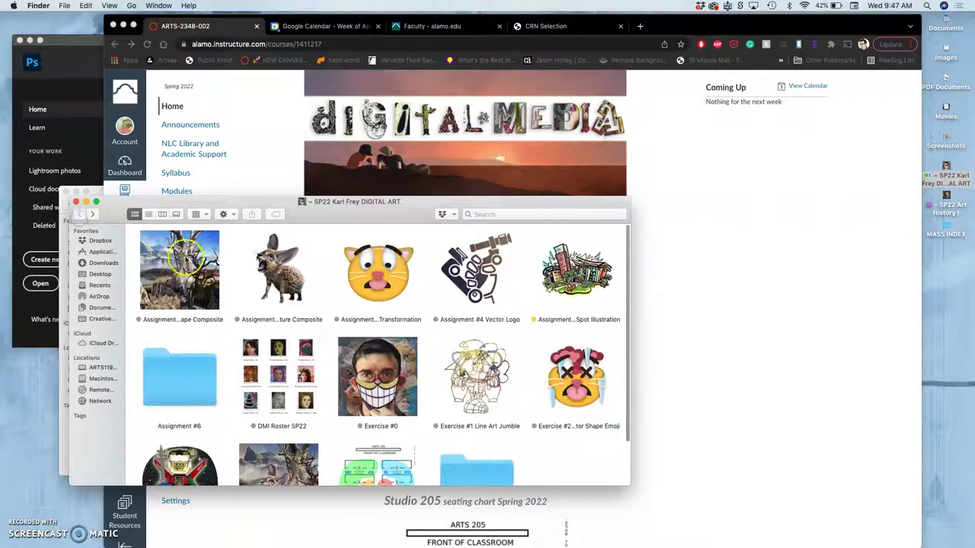
double_click(189, 376)
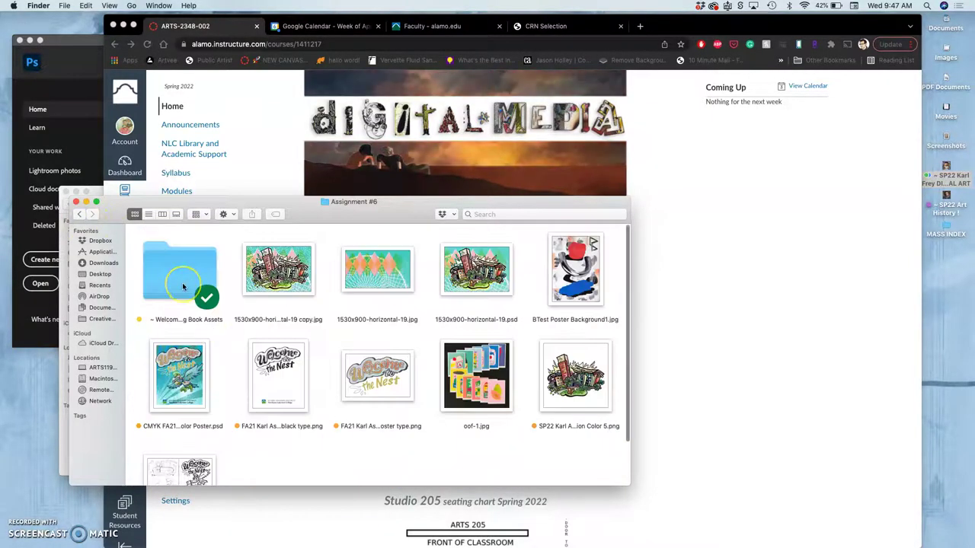
click(181, 282)
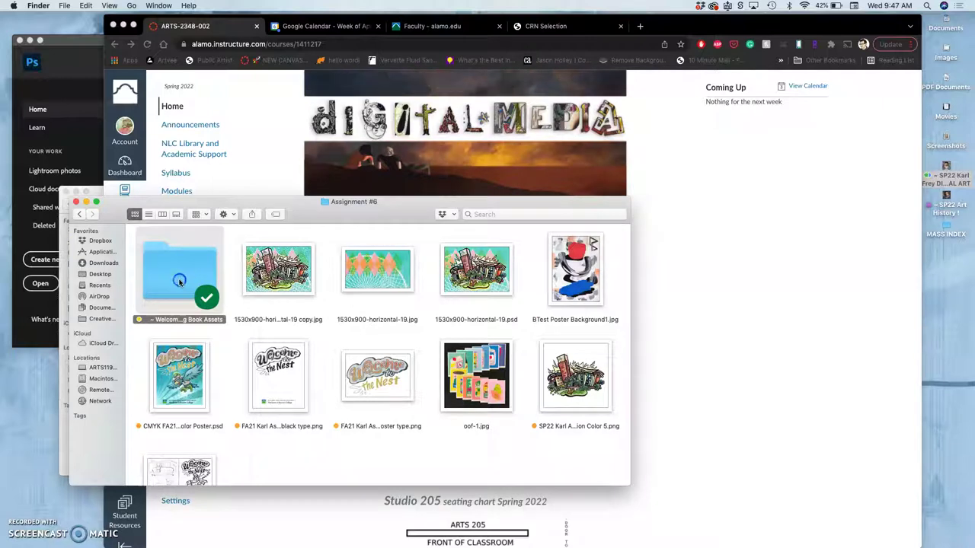
double_click(178, 282)
scroll(457, 365, down, 4)
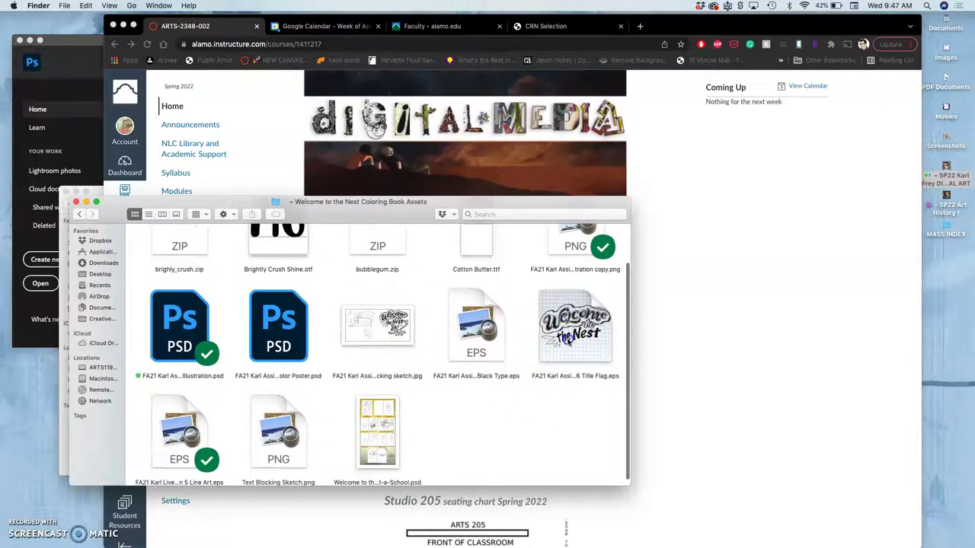
double_click(567, 341)
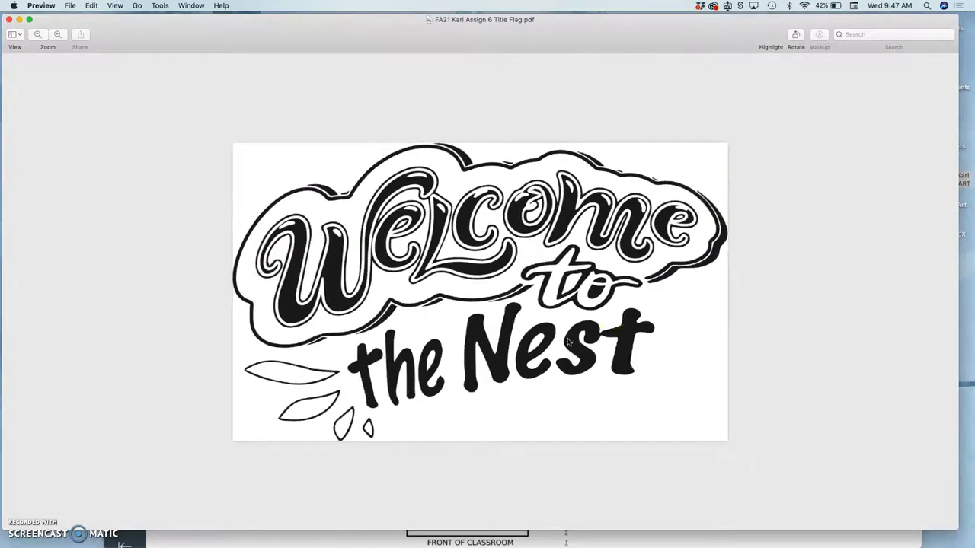
click(525, 344)
key(super+equal)
key(super+equal)
key(super+equal)
key(super+equal)
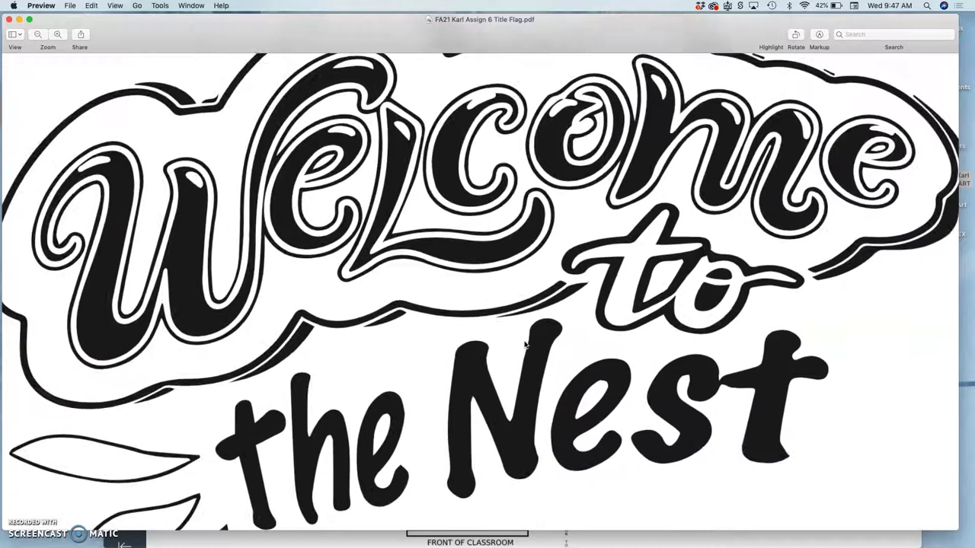
key(super+equal)
key(super+equal)
key(super+equal)
key(super+equal)
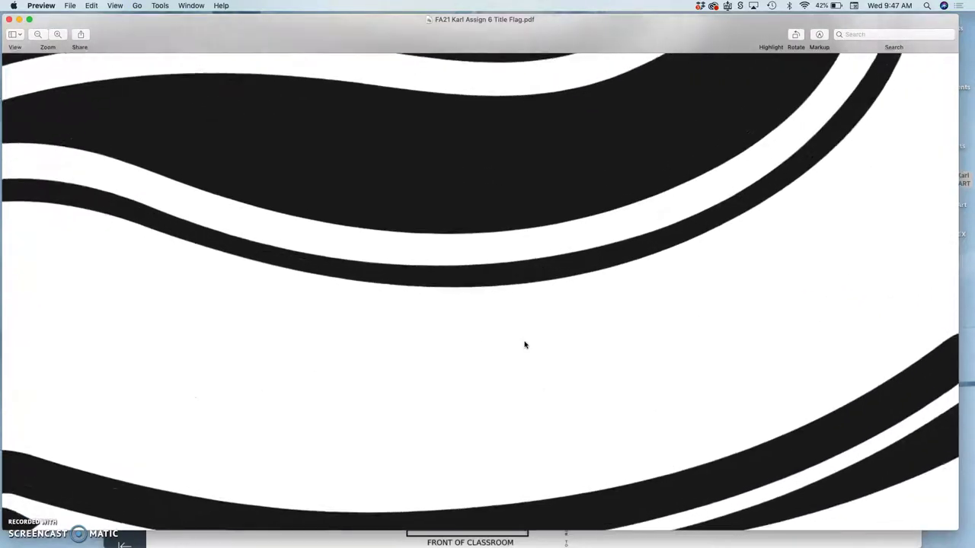
key(super+equal)
key(super+equal)
key(super+equal)
key(super+equal)
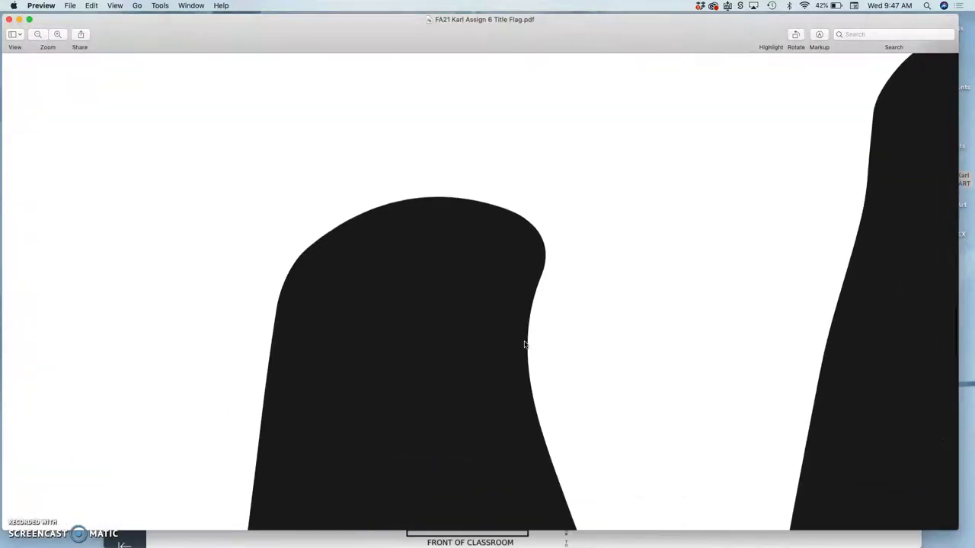
scroll(524, 345, right, 10)
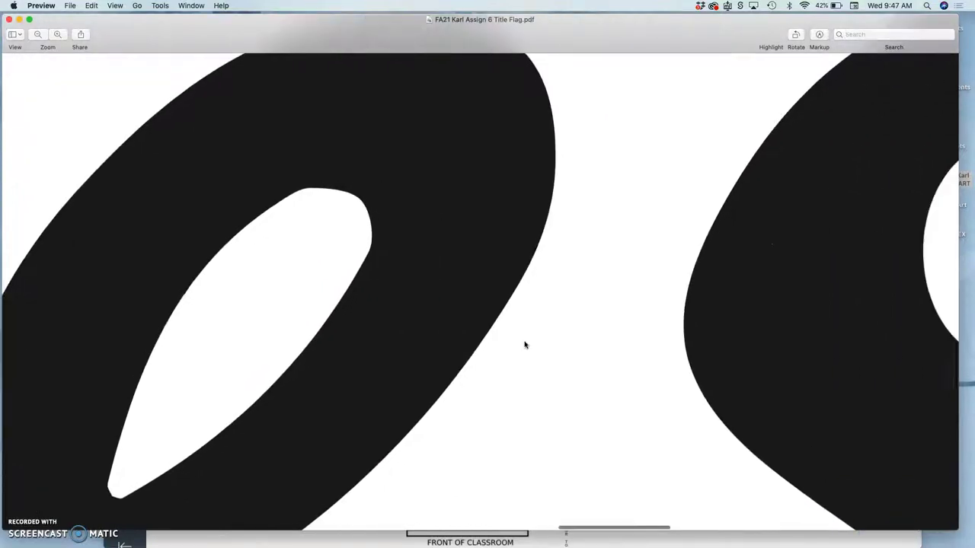
key(super+minus)
key(super+minus)
key(super+minus)
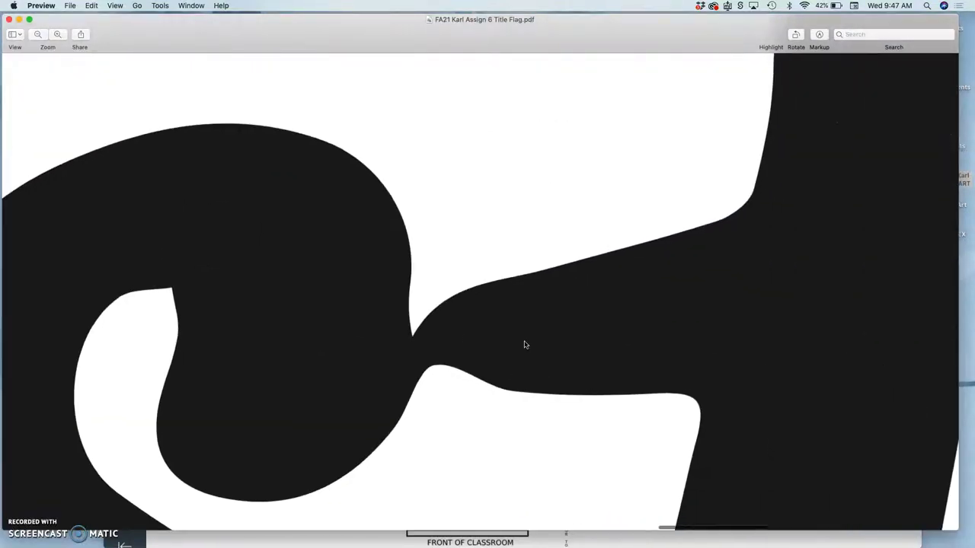
key(super+minus)
key(super+minus)
key(super+minus)
key(super+minus)
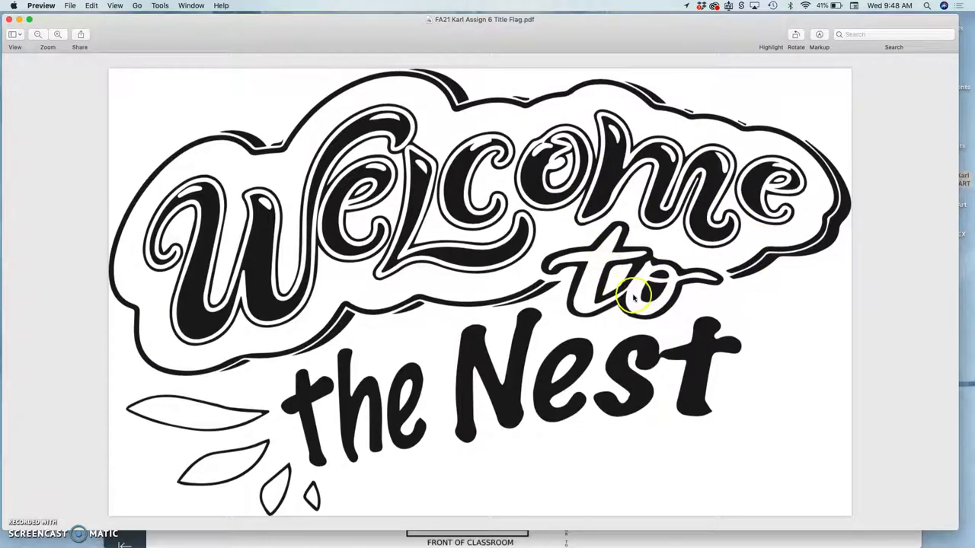
scroll(629, 301, down, 2)
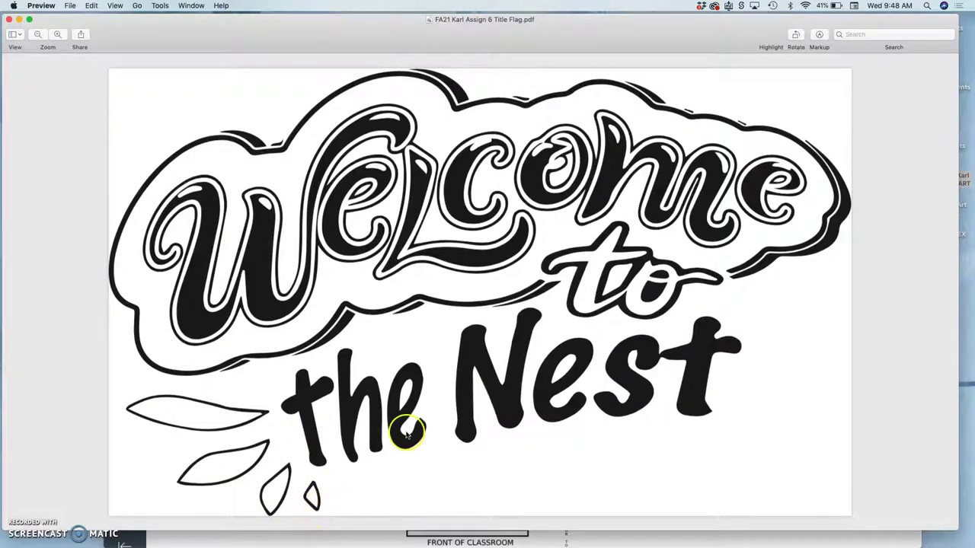
- Close the title flag preview and open Assign 6 Color Poster.psd in Photoshop
click(10, 19)
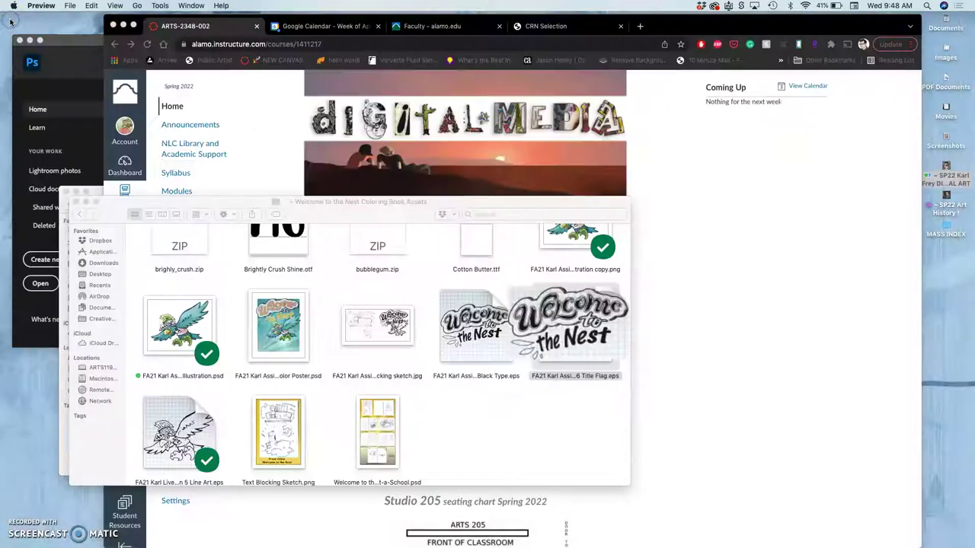
click(485, 431)
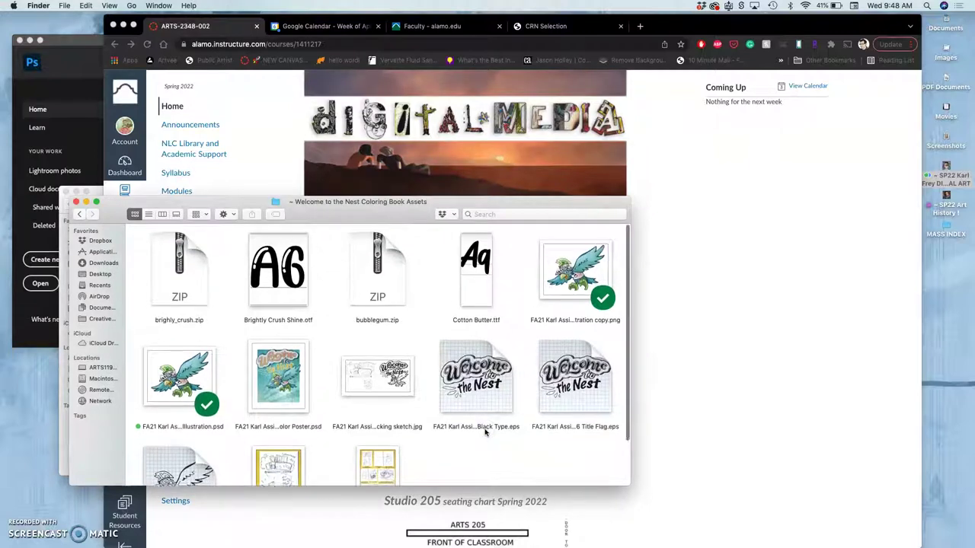
scroll(381, 366, down, 2)
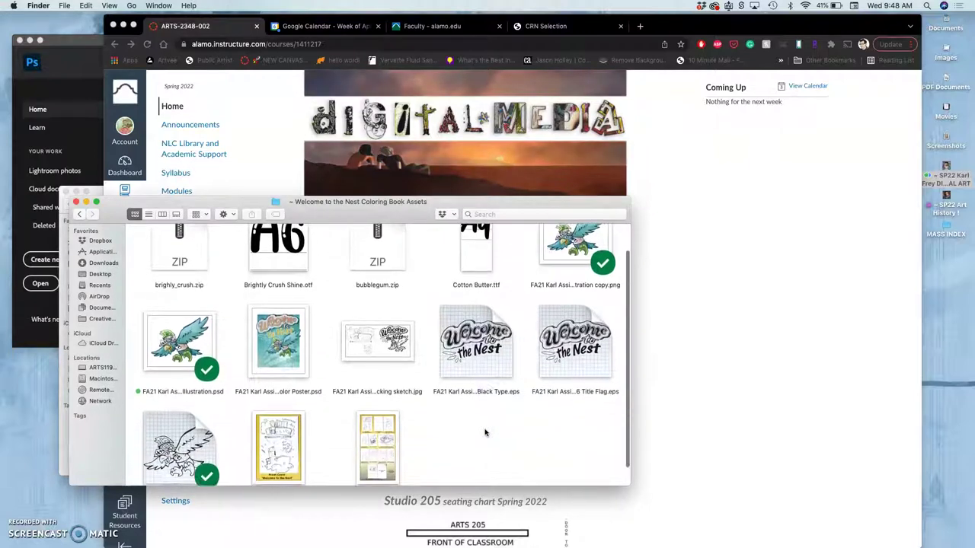
click(283, 336)
double_click(282, 339)
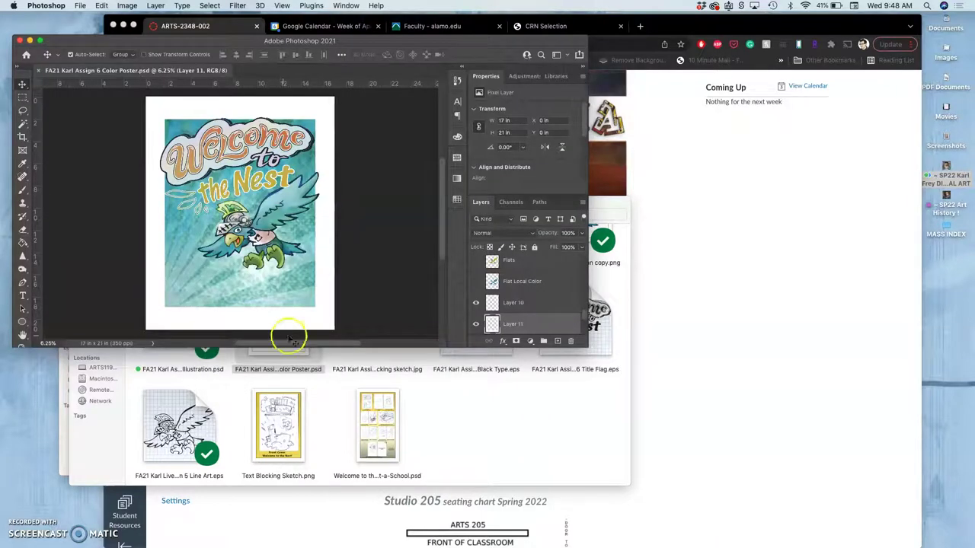
- Enlarge the Photoshop window and zoom the color poster to 25% to look it over
drag(583, 343, 720, 518)
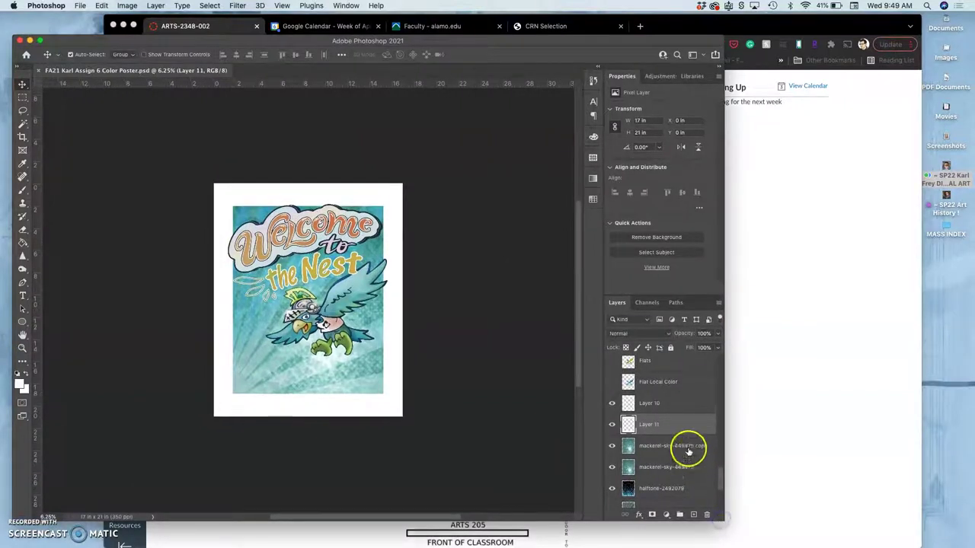
scroll(687, 449, down, 4)
scroll(687, 453, up, 6)
scroll(688, 453, down, 3)
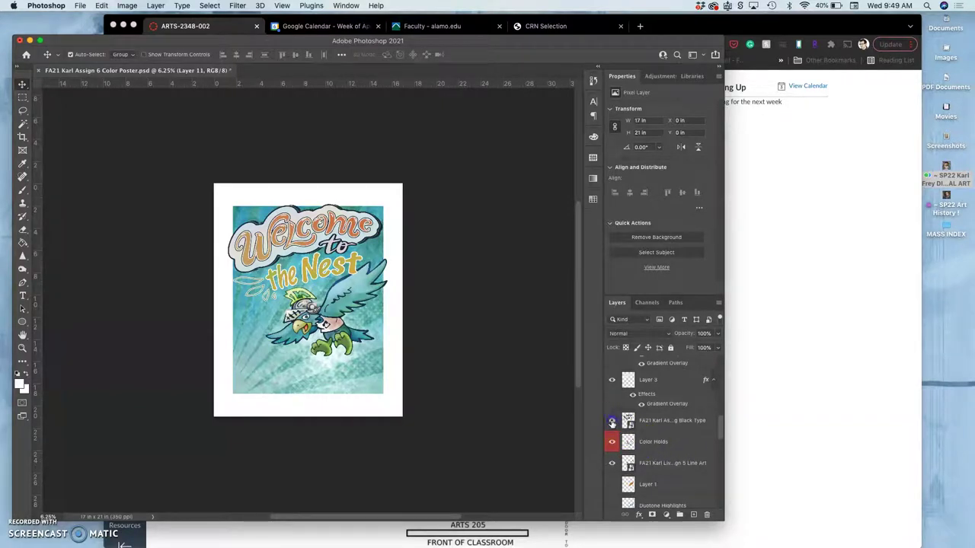
scroll(673, 434, up, 3)
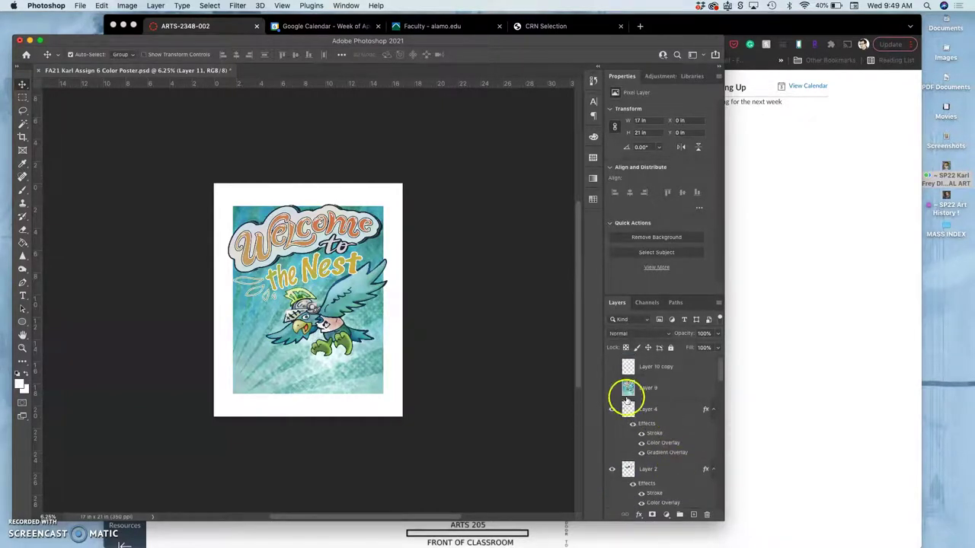
key(super+equal)
key(super+equal)
key(super+equal)
key(super+equal)
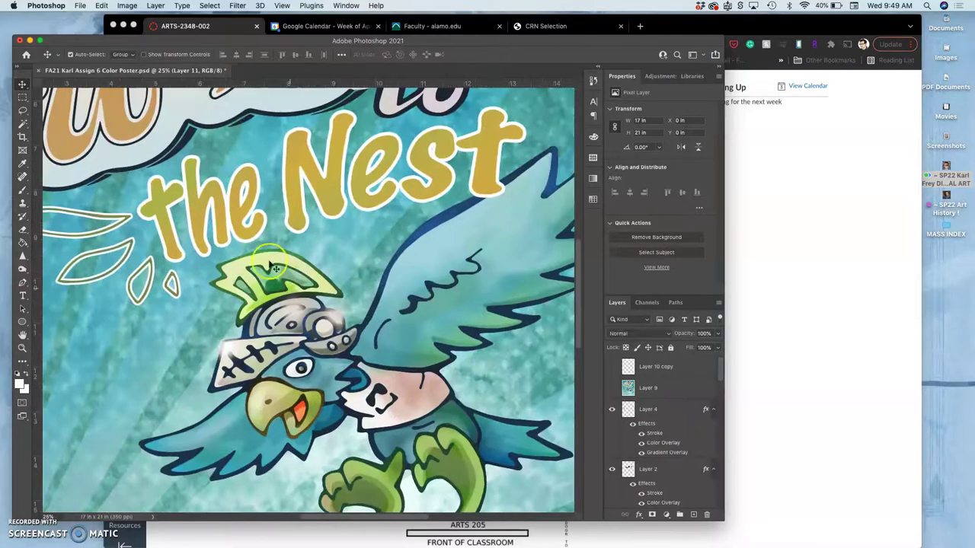
scroll(268, 258, up, 10)
scroll(251, 251, left, 5)
scroll(251, 248, down, 10)
scroll(251, 247, right, 5)
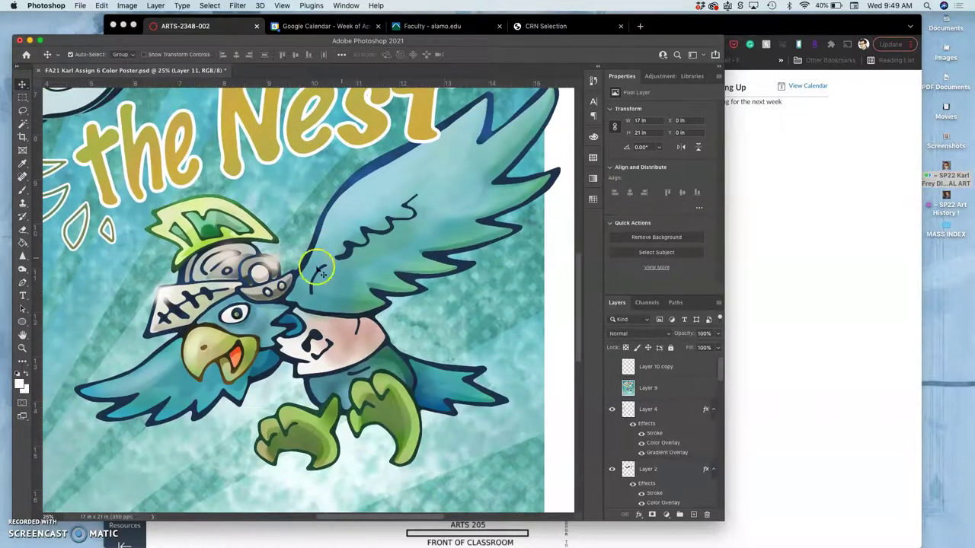
scroll(305, 285, down, 15)
scroll(342, 286, up, 5)
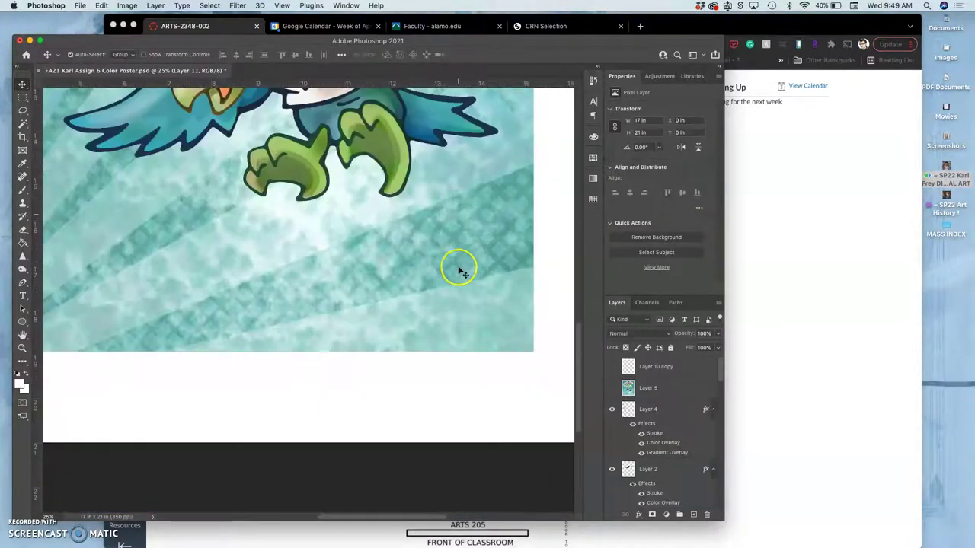
scroll(374, 278, left, 10)
scroll(374, 280, up, 2)
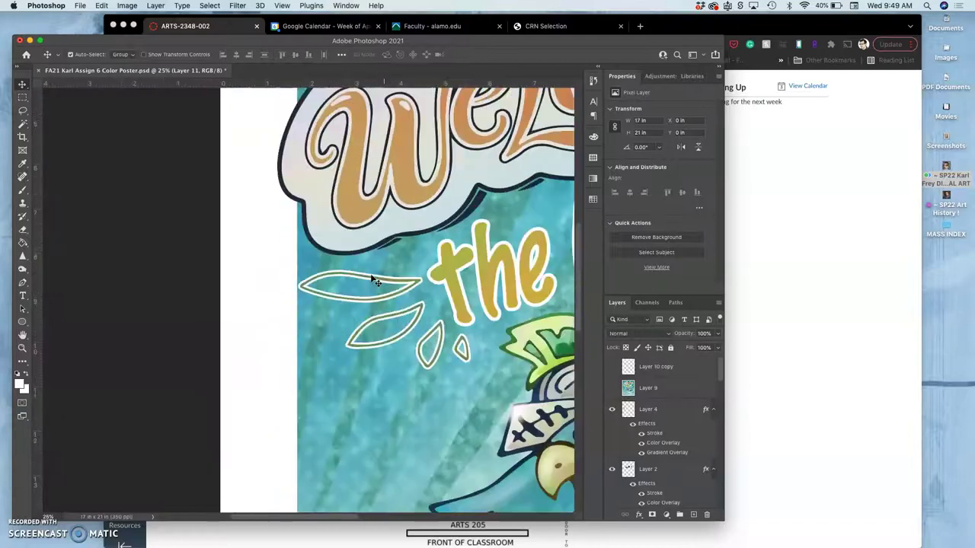
scroll(373, 281, up, 10)
click(303, 214)
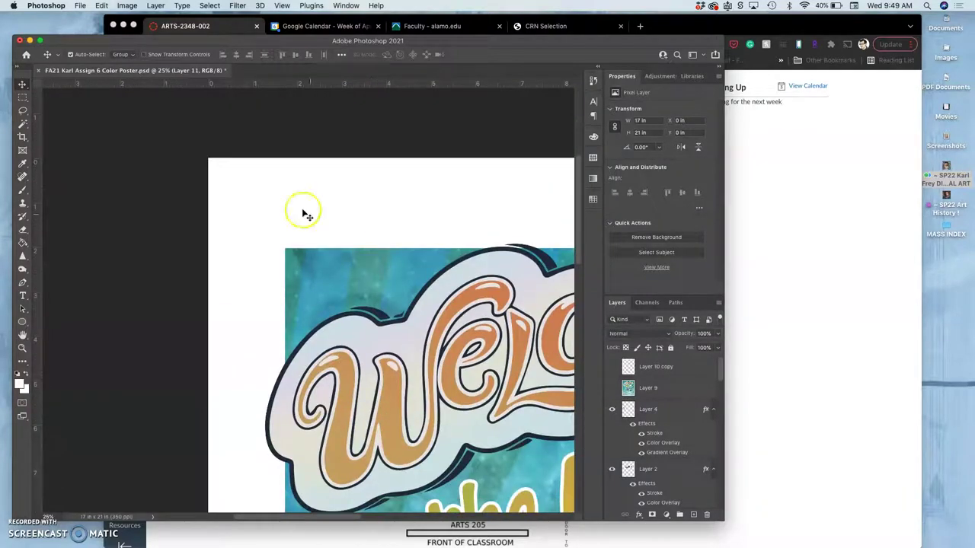
scroll(267, 283, down, 2)
scroll(268, 283, right, 4)
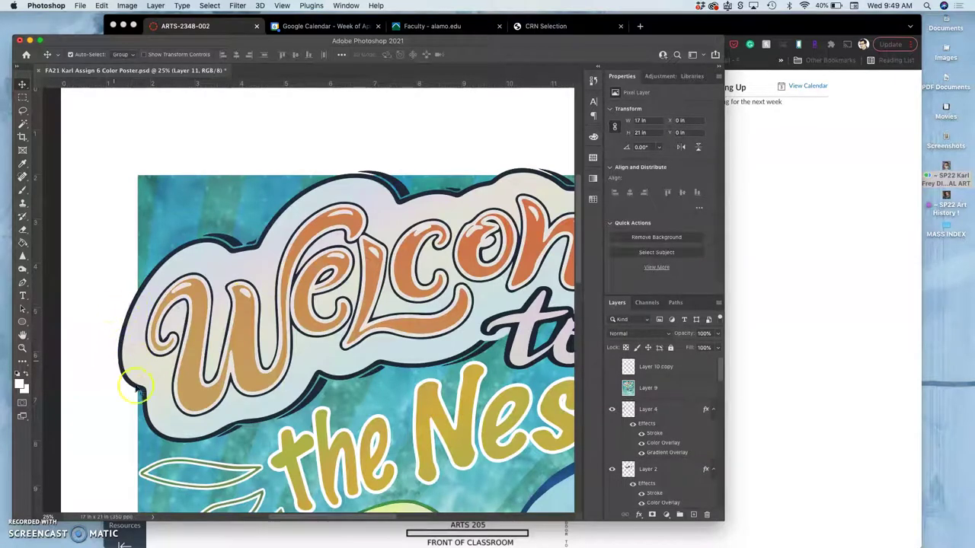
scroll(139, 346, right, 5)
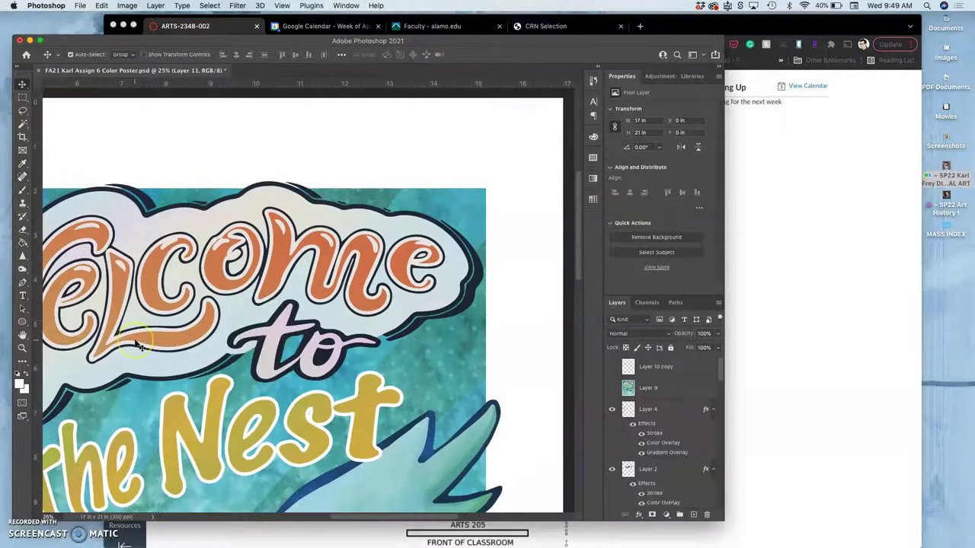
scroll(139, 347, down, 3)
scroll(139, 346, down, 5)
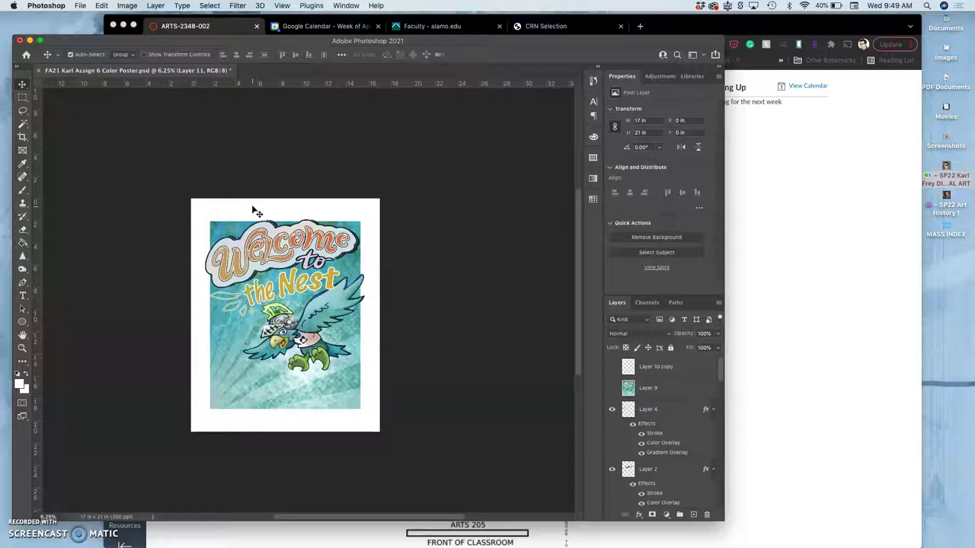
click(233, 214)
click(153, 81)
- Check the poster's Image Size without changes, then close the poster without saving
click(128, 6)
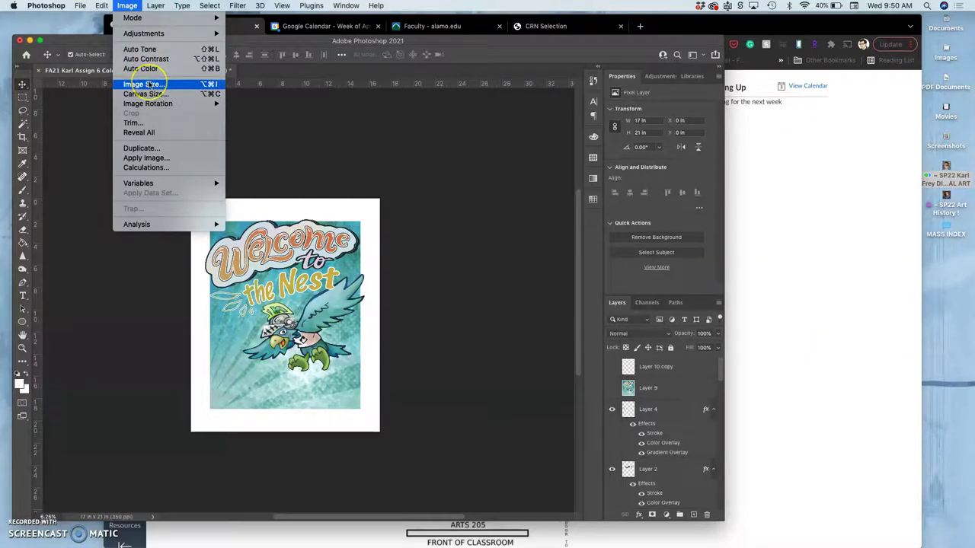
click(145, 83)
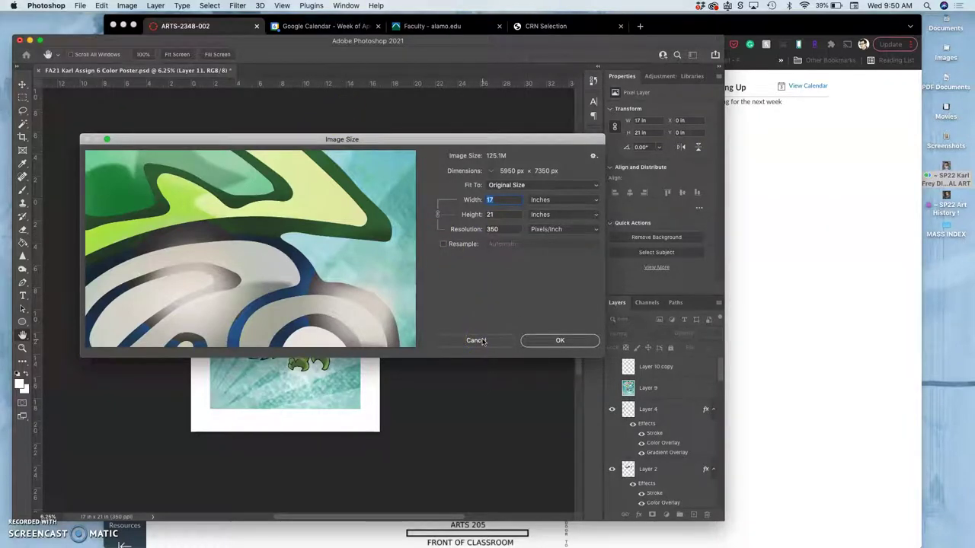
click(482, 341)
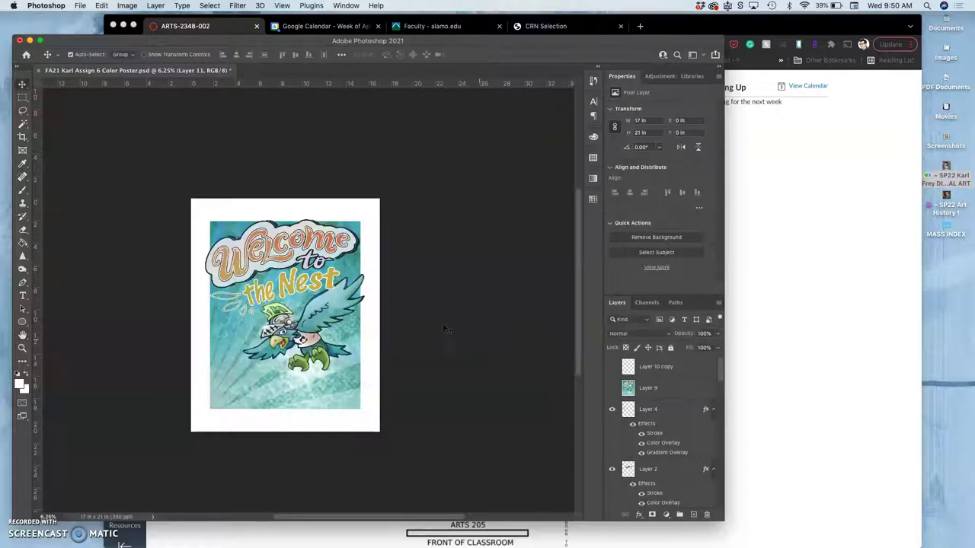
click(39, 71)
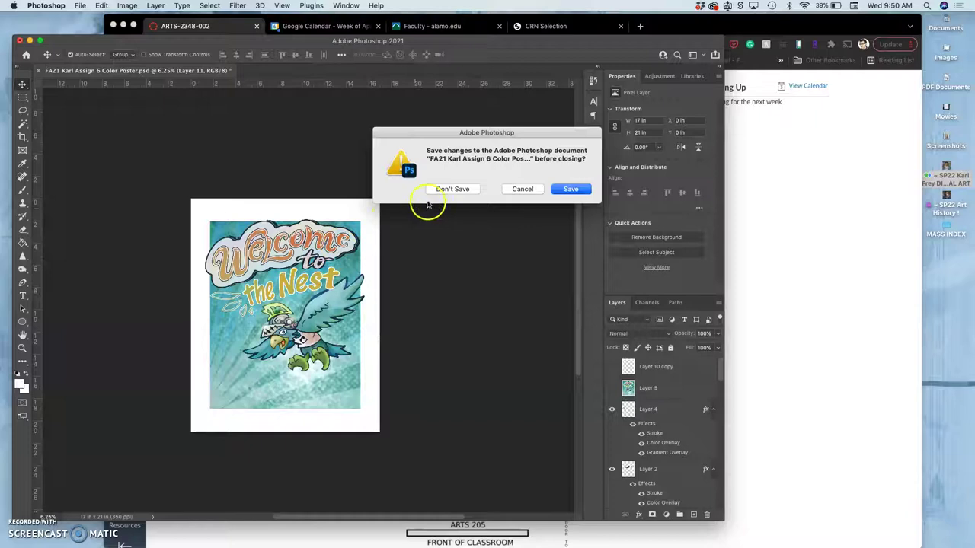
click(451, 190)
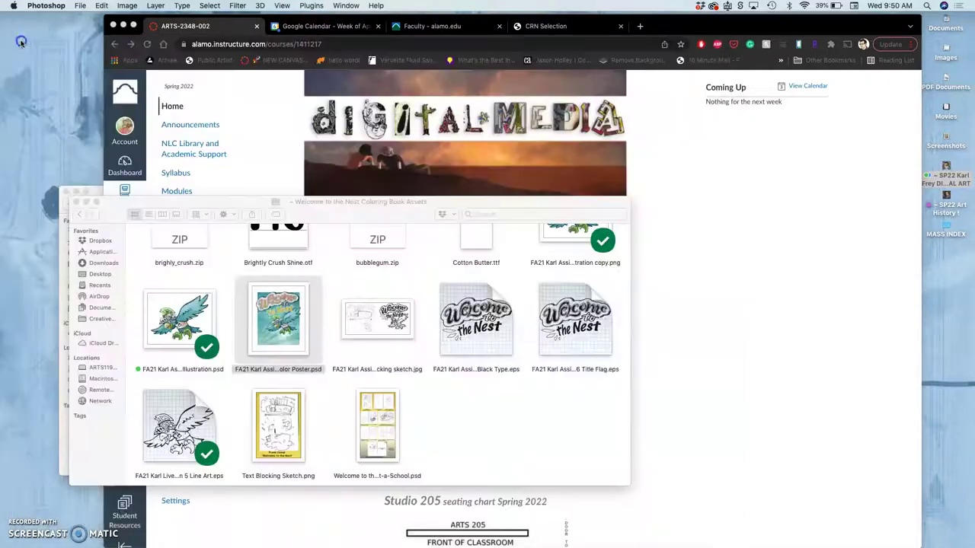
- Close Photoshop's Home screen, return to Assignment #6 and view the campus spot illustration PNG in Preview
click(21, 41)
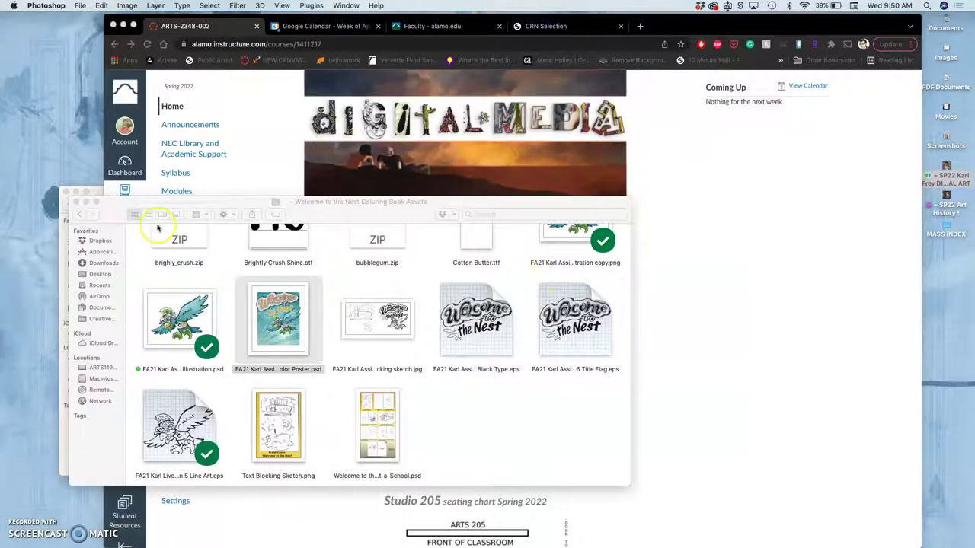
click(78, 215)
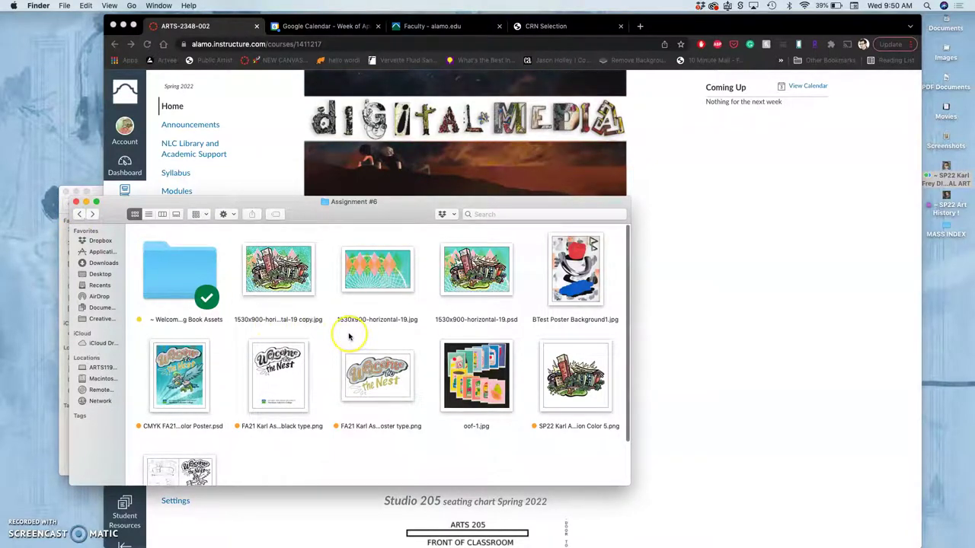
scroll(457, 358, down, 2)
double_click(559, 374)
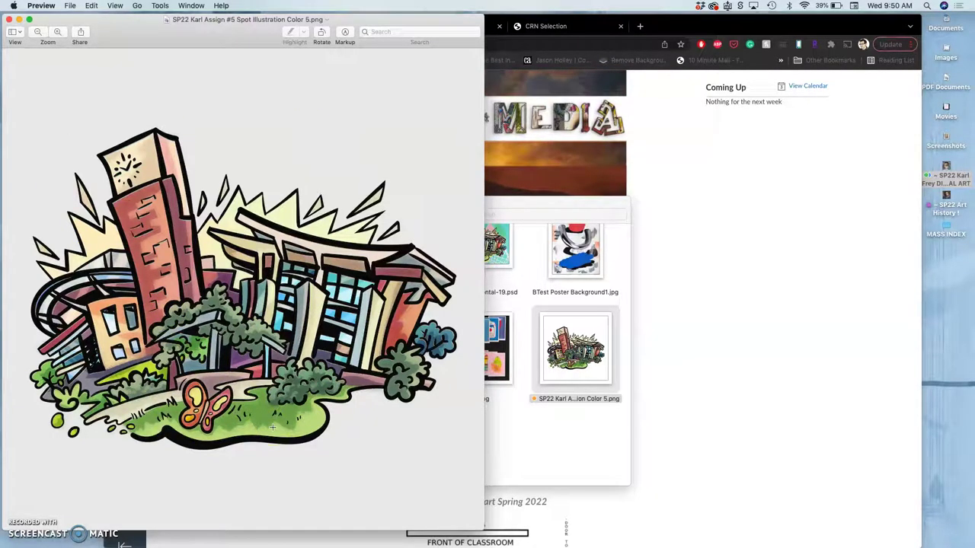
click(318, 456)
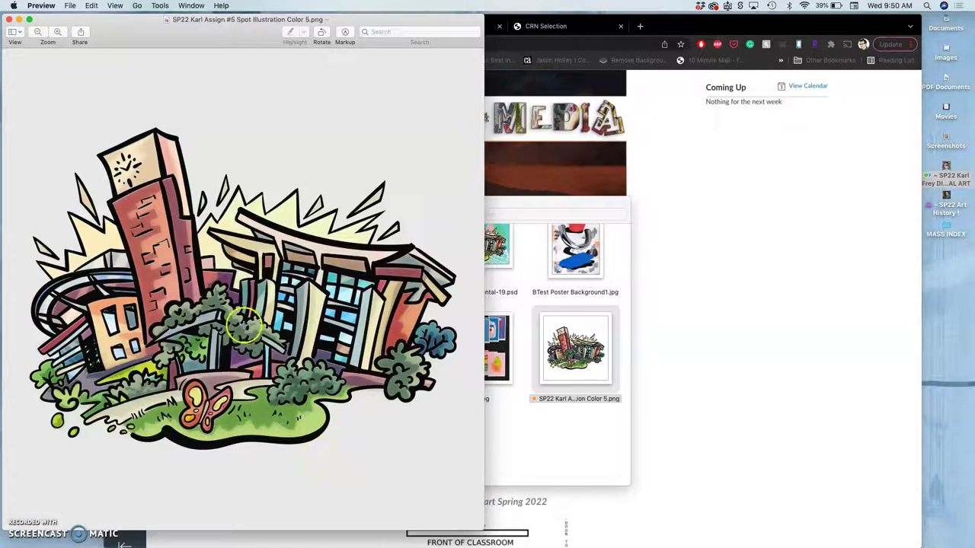
click(94, 218)
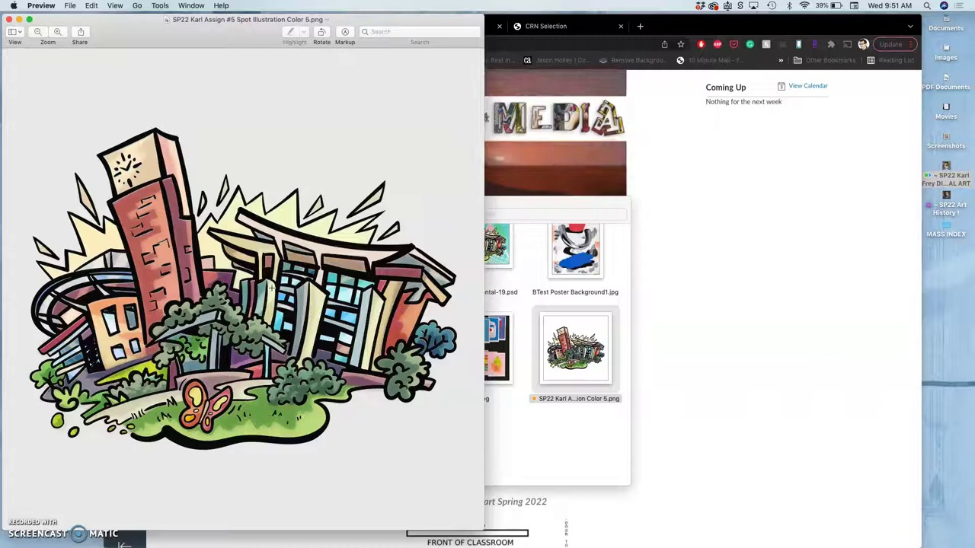
click(19, 28)
click(9, 20)
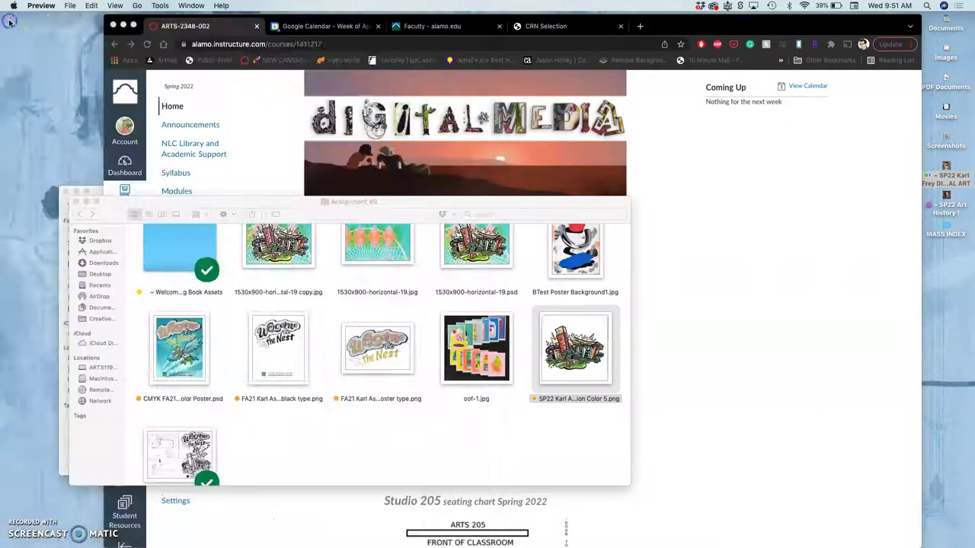
double_click(199, 435)
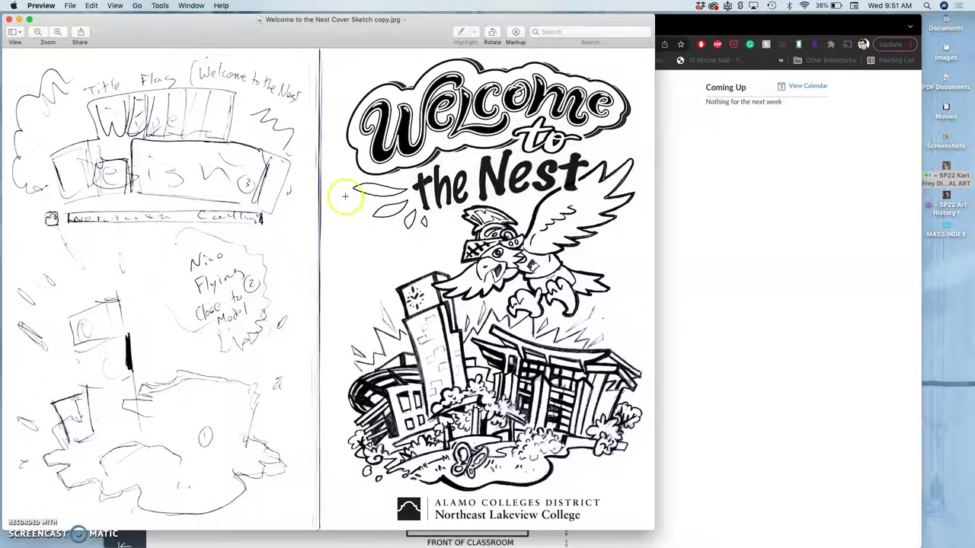
click(9, 19)
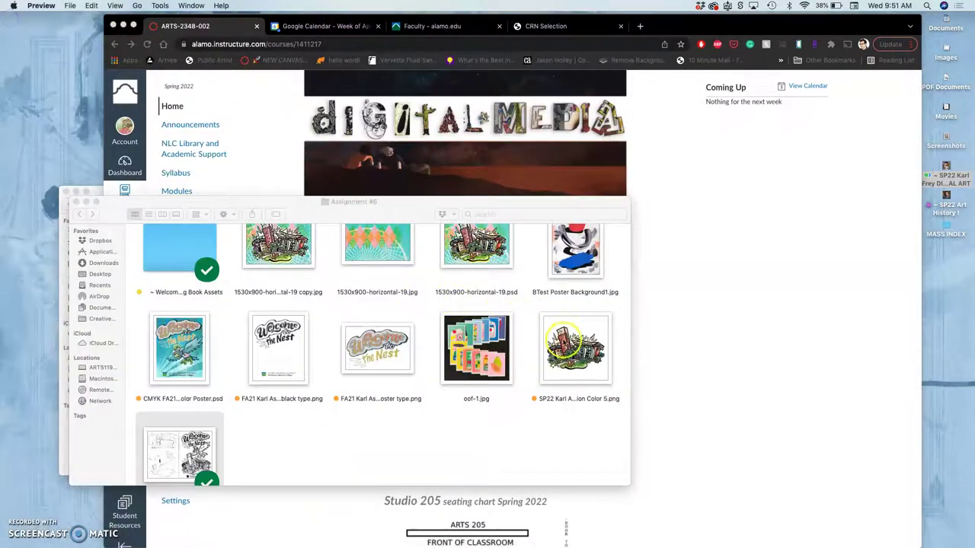
- Open the spot illustration Color 5 PNG with Adobe Photoshop 2021 and zoom out to the whole canvas
right_click(565, 340)
mouse_move(685, 312)
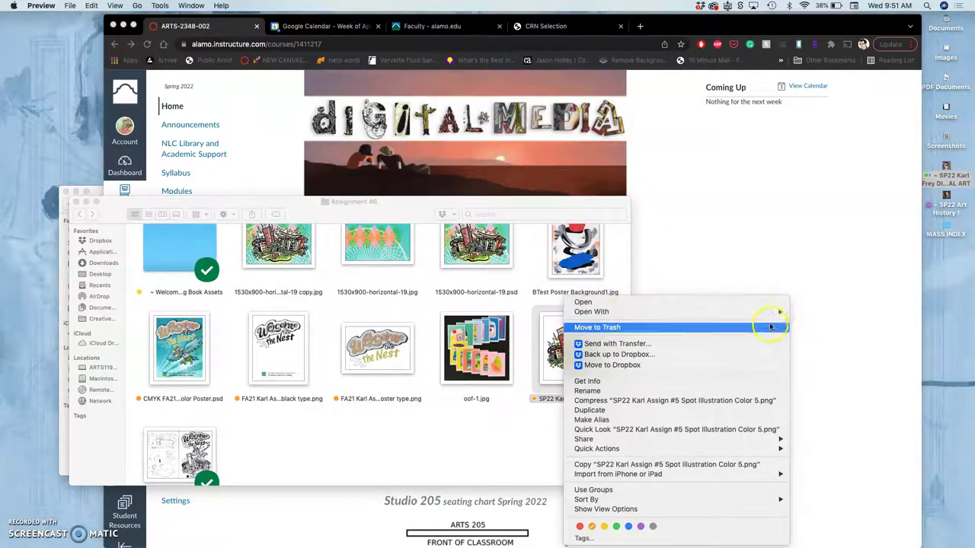
mouse_move(773, 311)
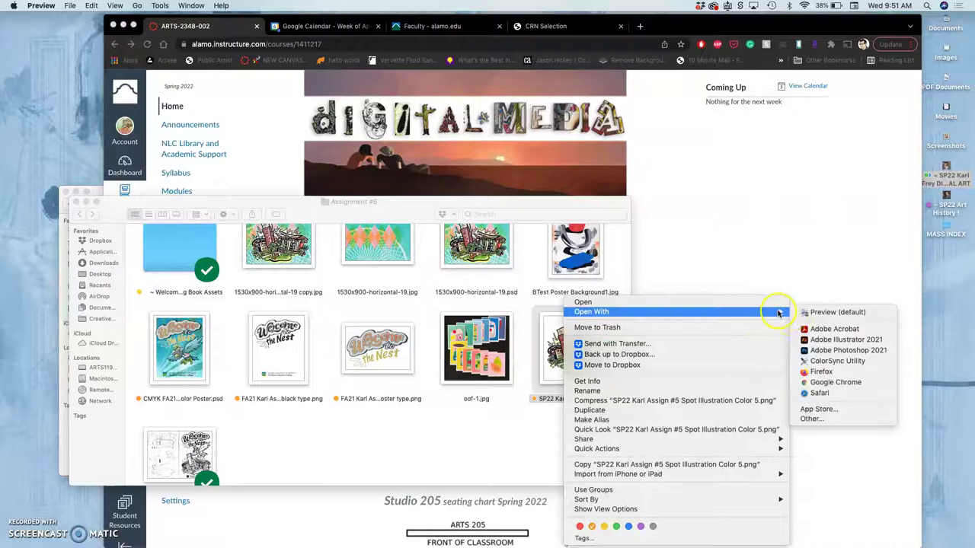
click(814, 350)
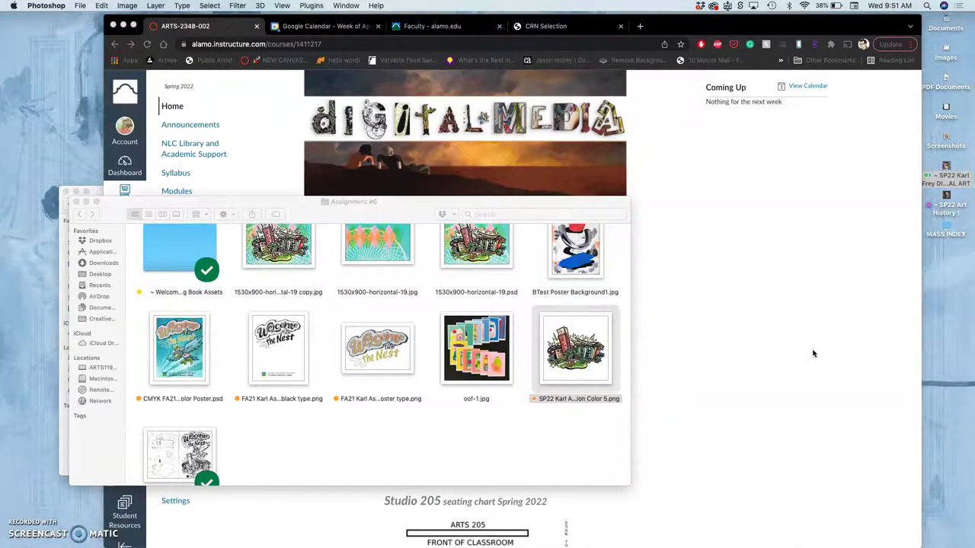
key(super+minus)
- Resize the canvas from 14 × 14 to 20 inches wide by 16 inches high with Image > Canvas Size
click(127, 6)
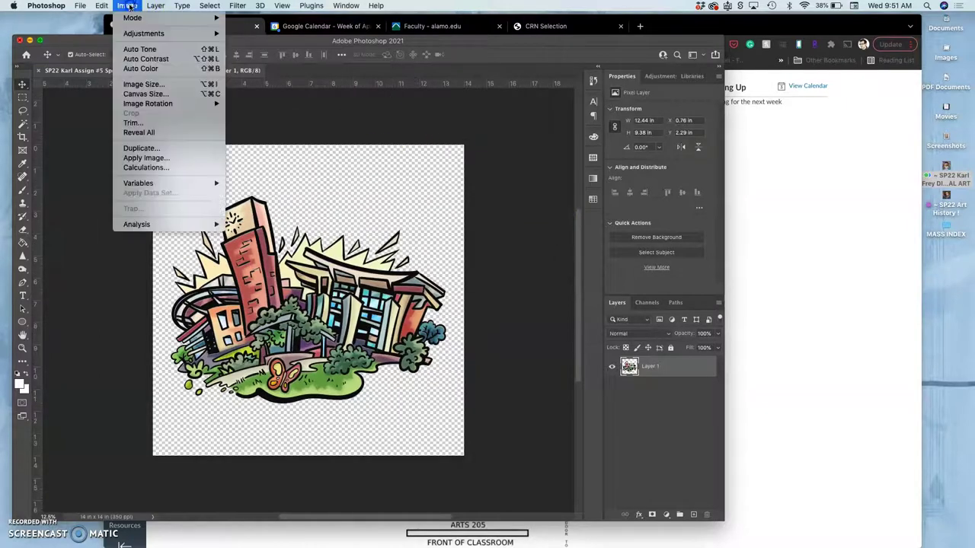
click(145, 94)
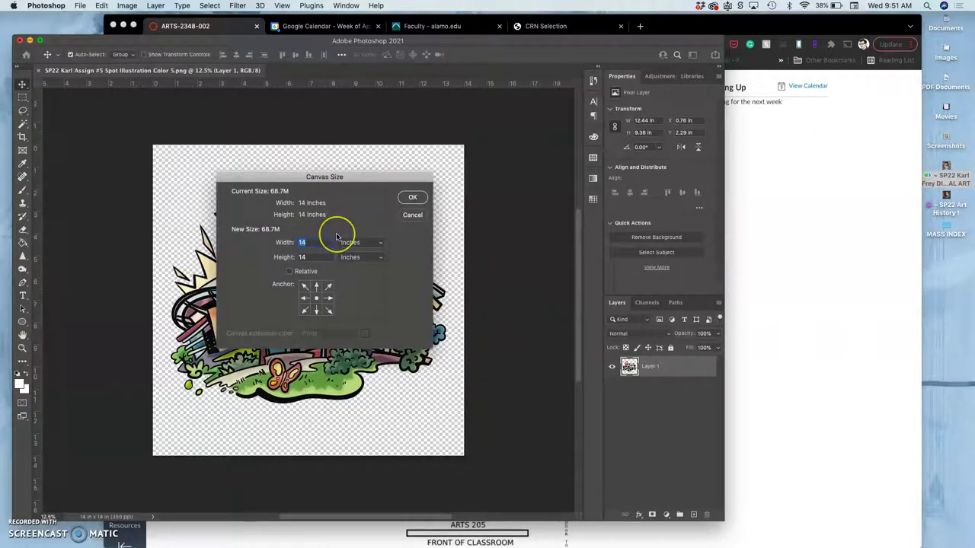
double_click(320, 242)
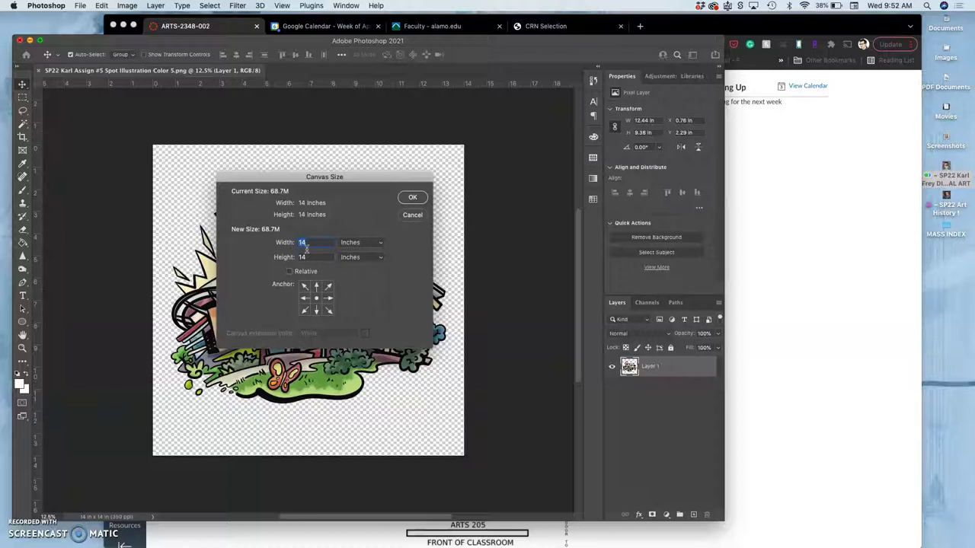
text(20)
double_click(307, 256)
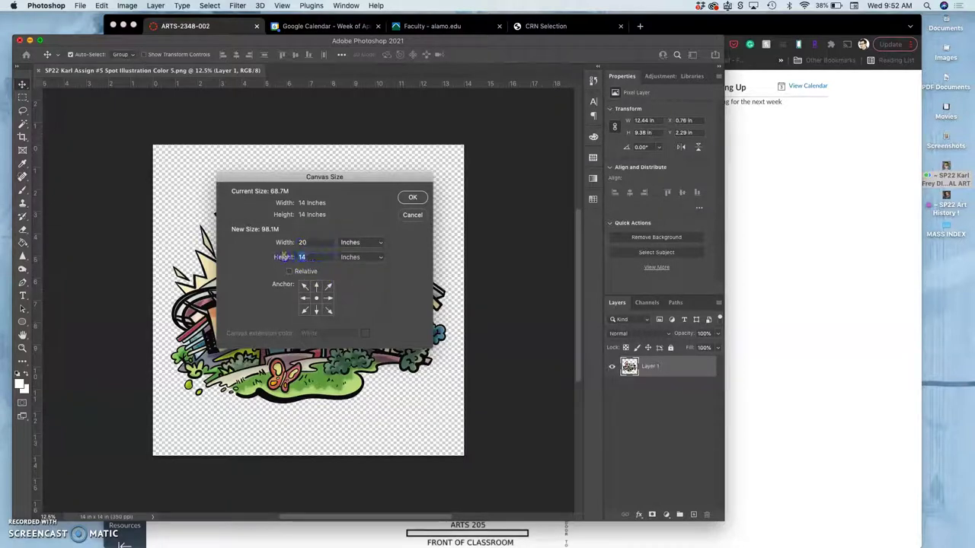
text(1)
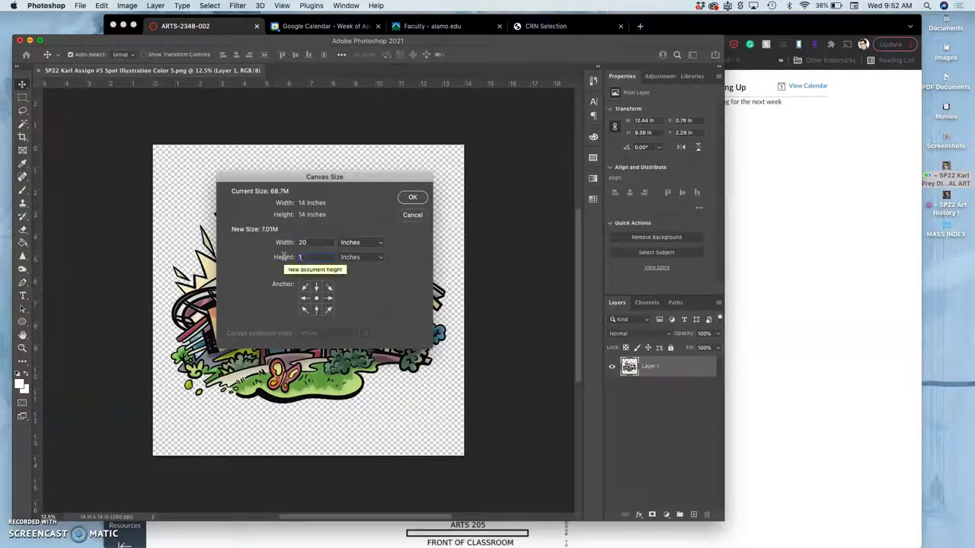
text(6)
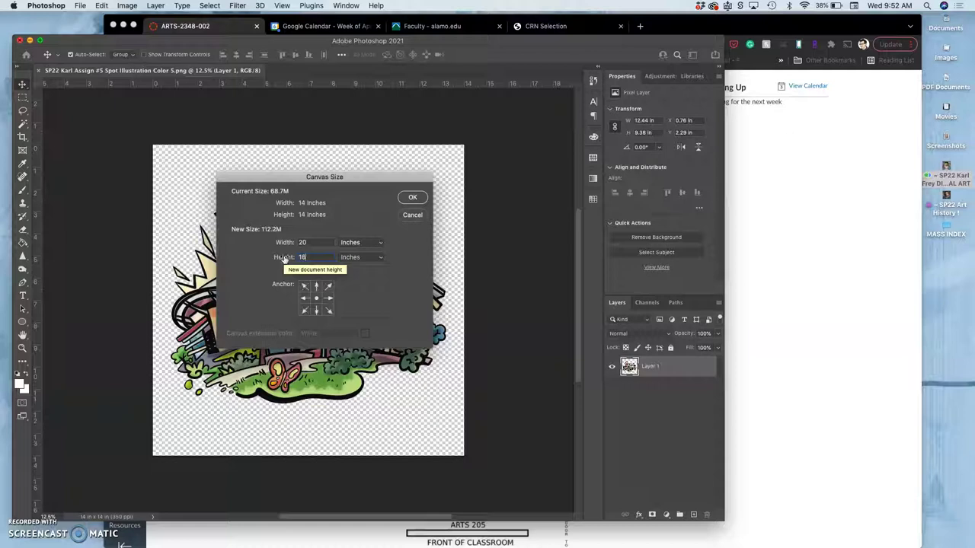
click(412, 199)
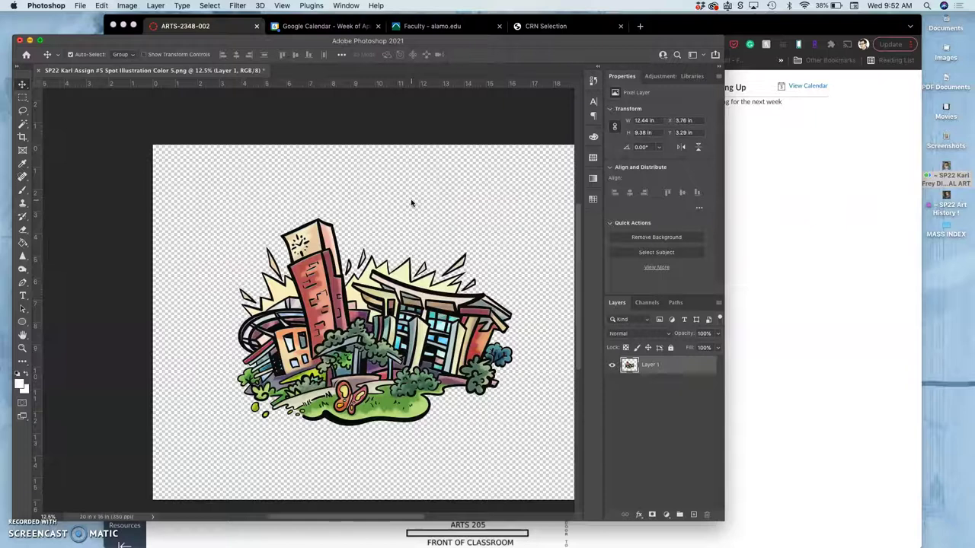
- Flatten the image with Layer > Flatten Image so the transparent surround turns white
scroll(411, 203, right, 5)
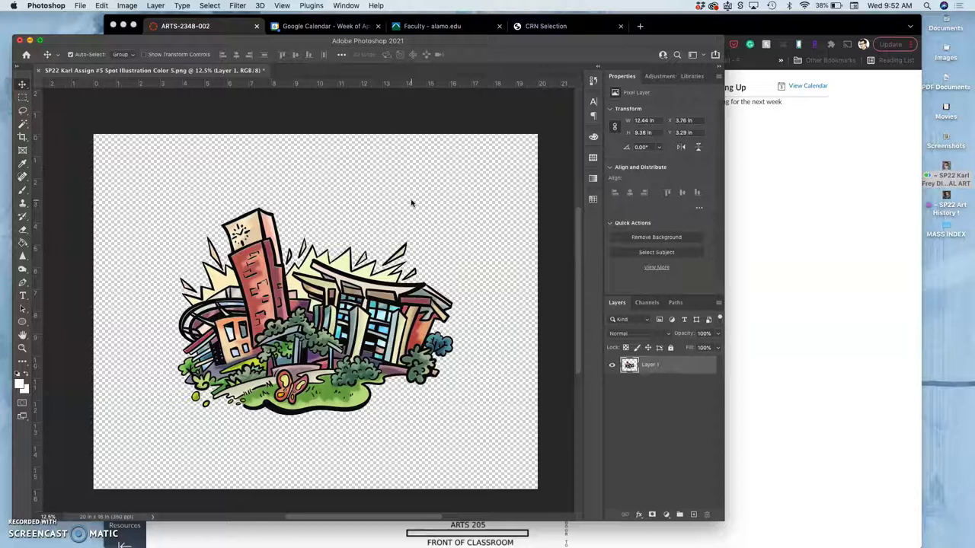
click(390, 209)
click(156, 6)
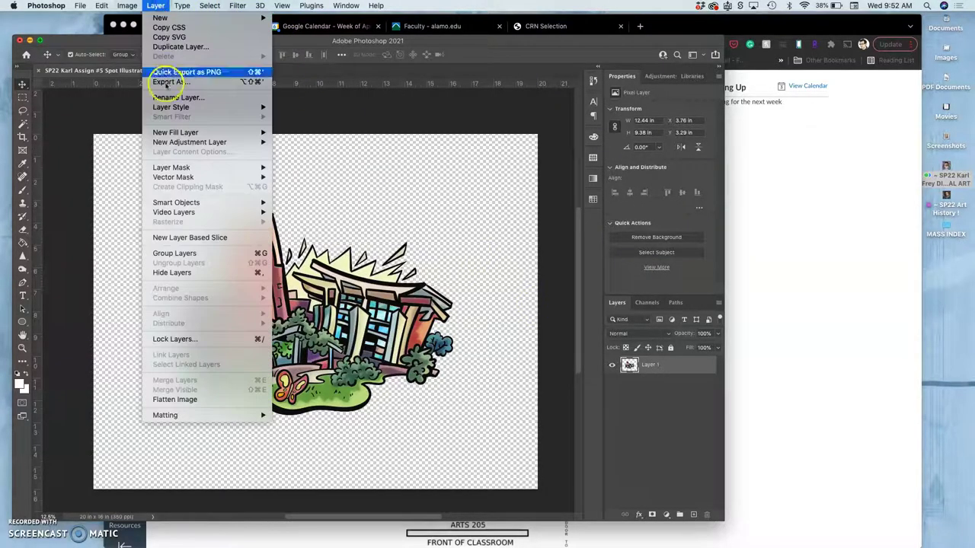
click(176, 401)
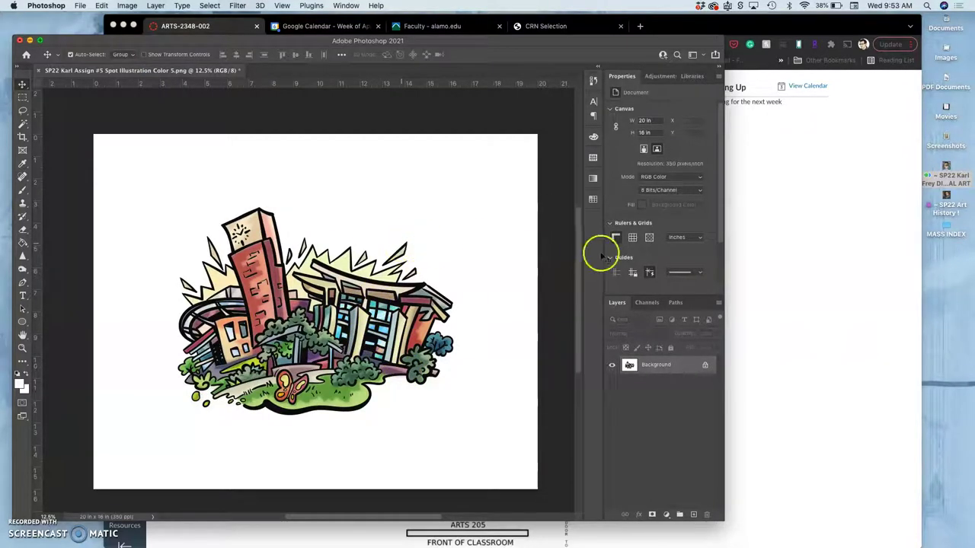
- Set a black brush at 62 px, about 79% hardness and 82% opacity, then add a new empty layer
click(27, 191)
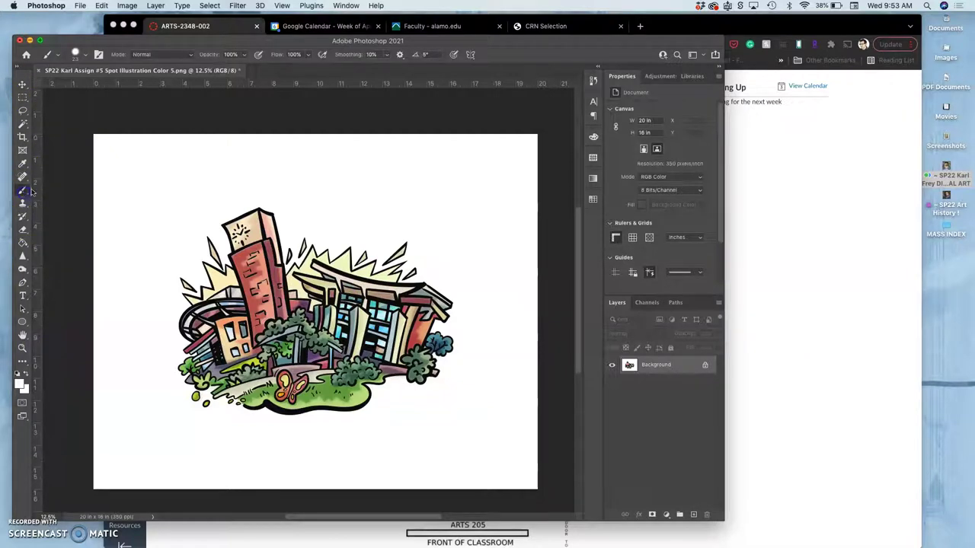
click(19, 372)
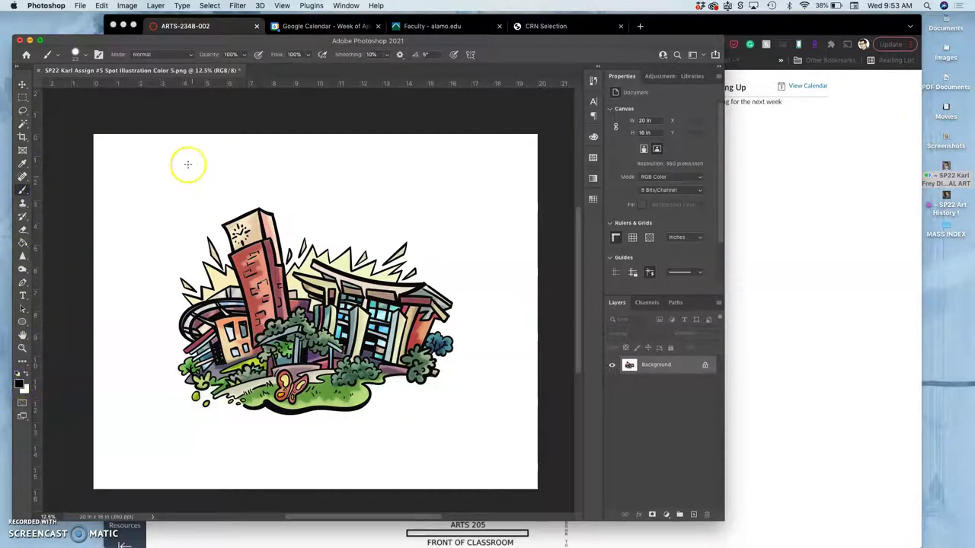
click(77, 53)
click(88, 93)
drag(119, 112, 118, 110)
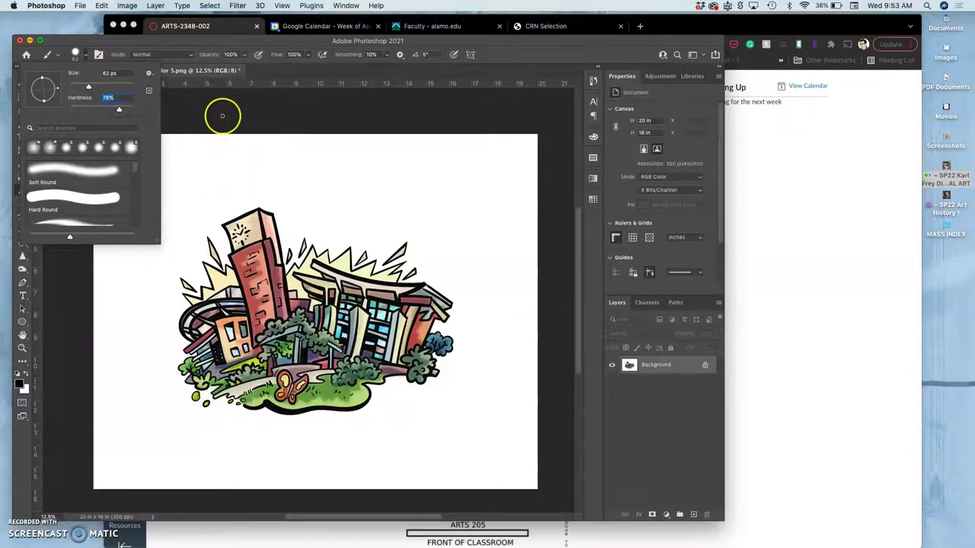
click(244, 55)
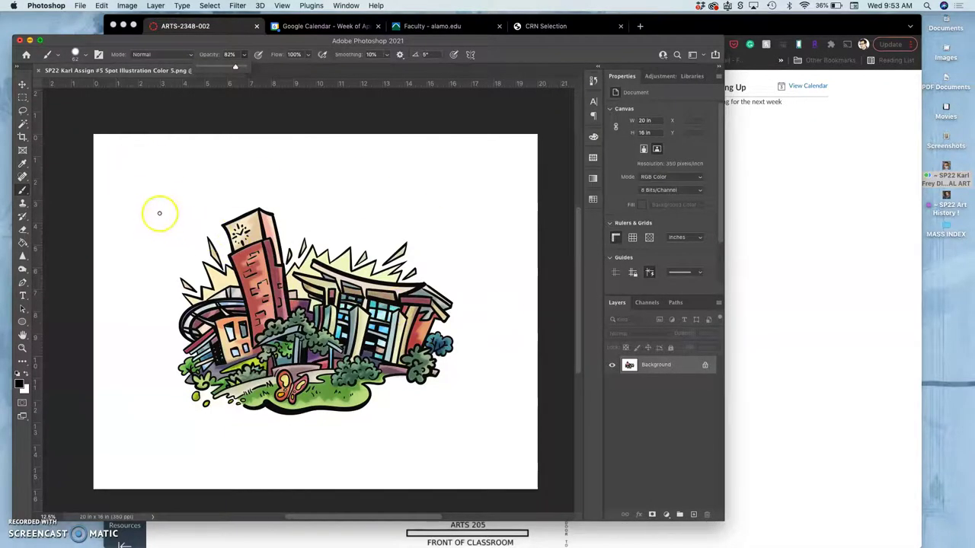
click(693, 514)
- Convert the Background into Layer 0, lock it, and select Layer 1
click(672, 382)
click(671, 349)
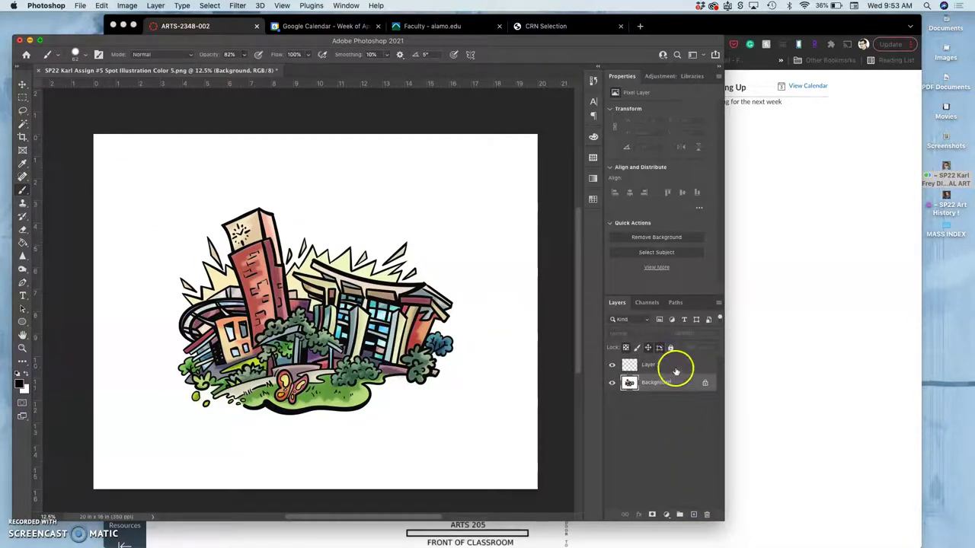
click(674, 366)
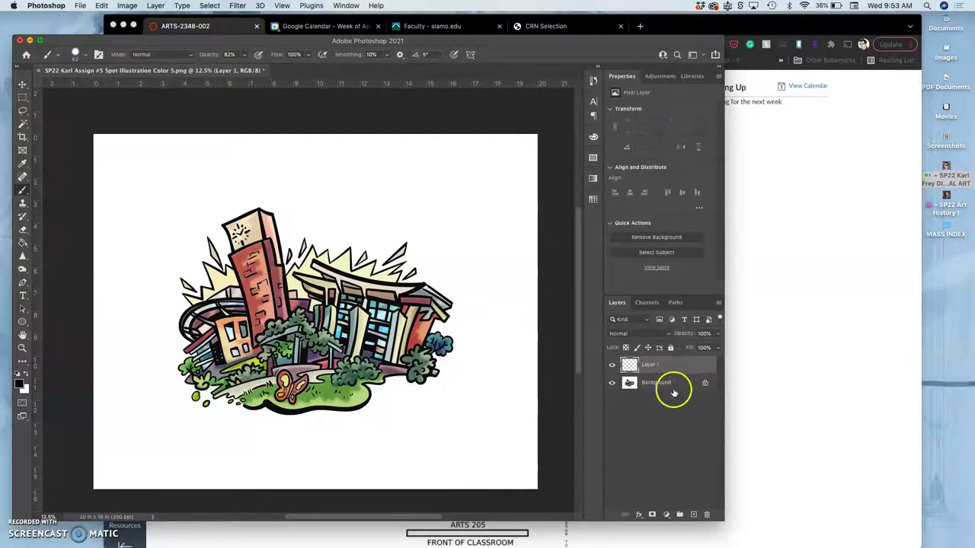
double_click(668, 383)
click(575, 259)
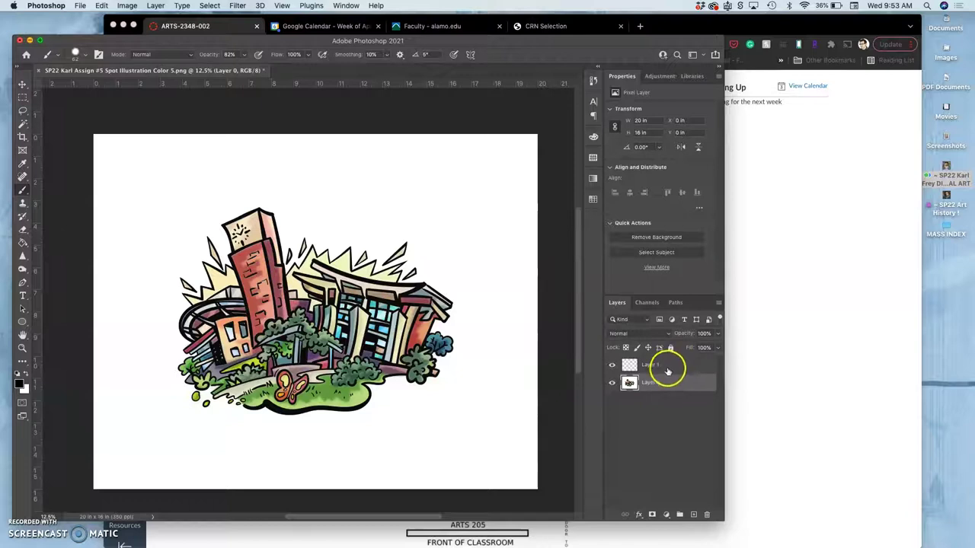
click(670, 347)
click(676, 365)
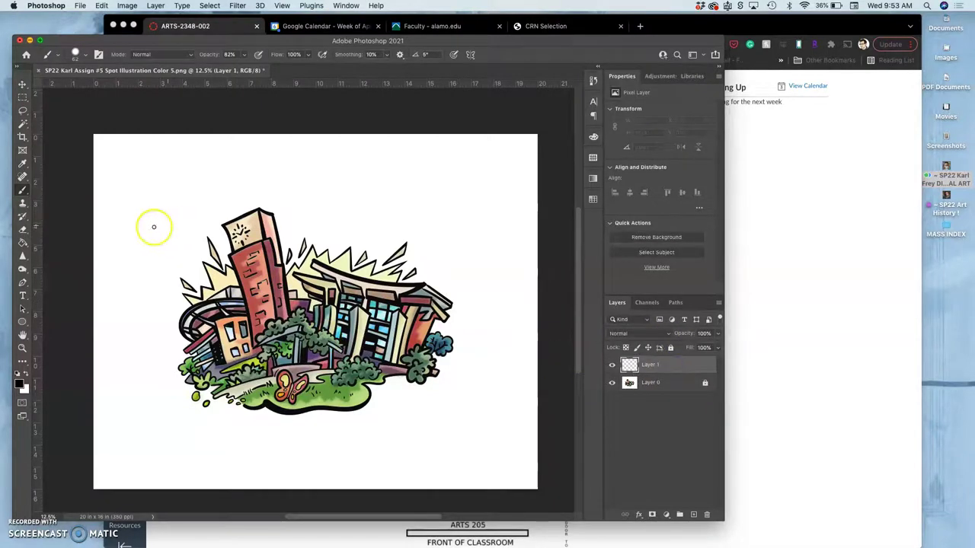
- Brush a two-part ribbon outline above the city and one banner beneath it on Layer 1
mouse_move(168, 246)
mouse_down()
mouse_move(258, 201)
mouse_move(351, 195)
mouse_up()
mouse_move(338, 161)
mouse_down()
mouse_move(191, 204)
mouse_move(157, 225)
mouse_up()
mouse_move(313, 230)
mouse_down()
mouse_move(381, 232)
mouse_move(457, 273)
mouse_move(474, 217)
mouse_up()
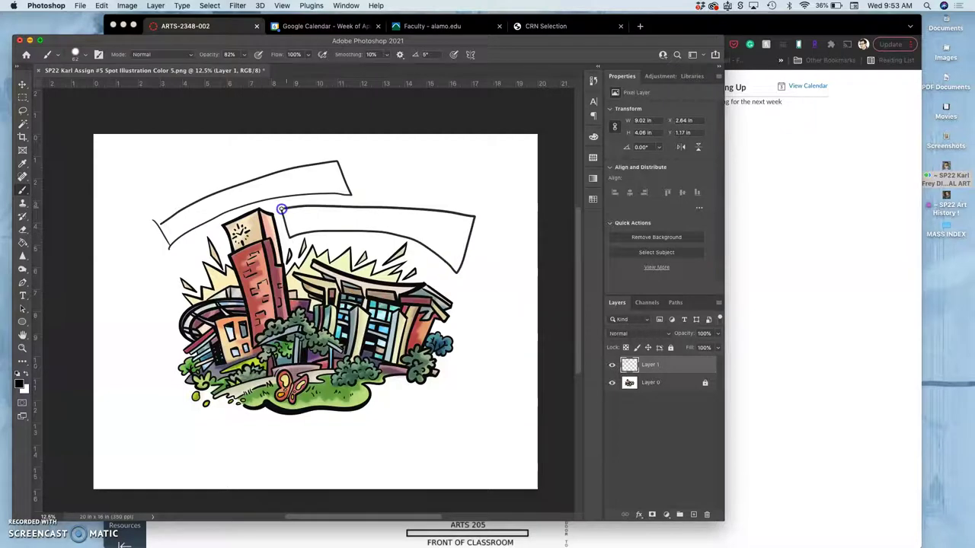
drag(281, 208, 282, 207)
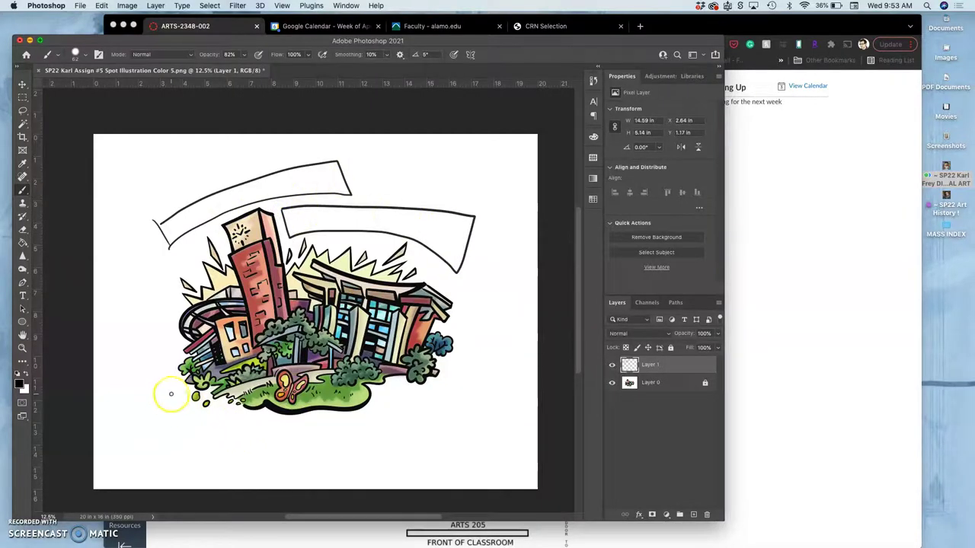
mouse_move(163, 429)
mouse_down()
mouse_move(257, 458)
mouse_move(395, 450)
mouse_move(455, 411)
mouse_up()
drag(172, 390, 192, 402)
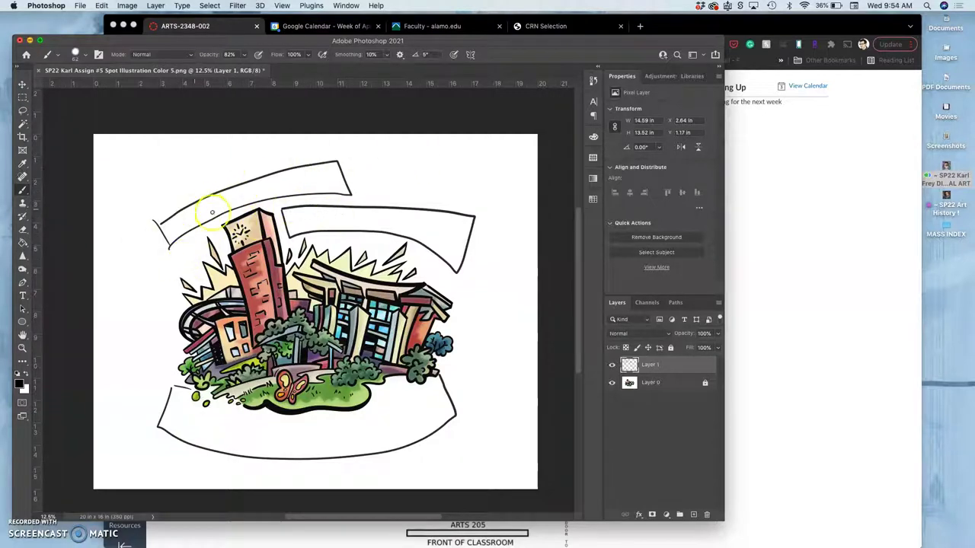
drag(149, 217, 162, 224)
drag(210, 183, 317, 152)
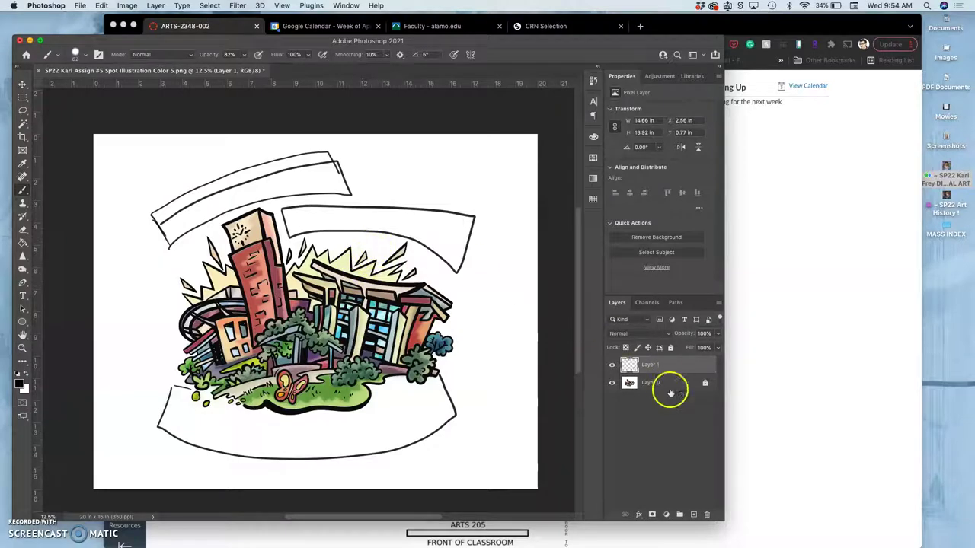
- Duplicate Layer 1 with Cmd+J and hide the original Layer 1
click(679, 367)
key(super+j)
click(611, 383)
- Lasso the top-left banner on the Layer 1 copy
click(22, 111)
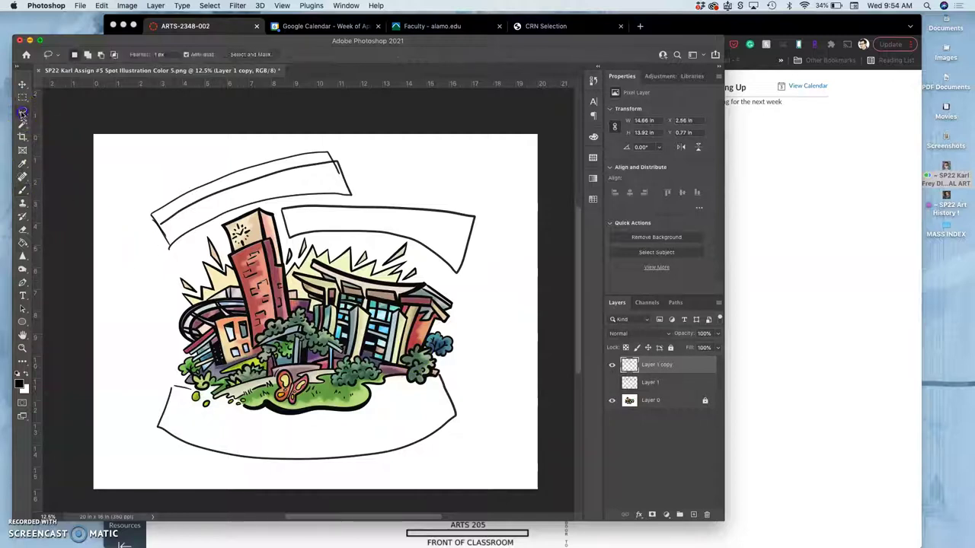
drag(152, 221, 156, 219)
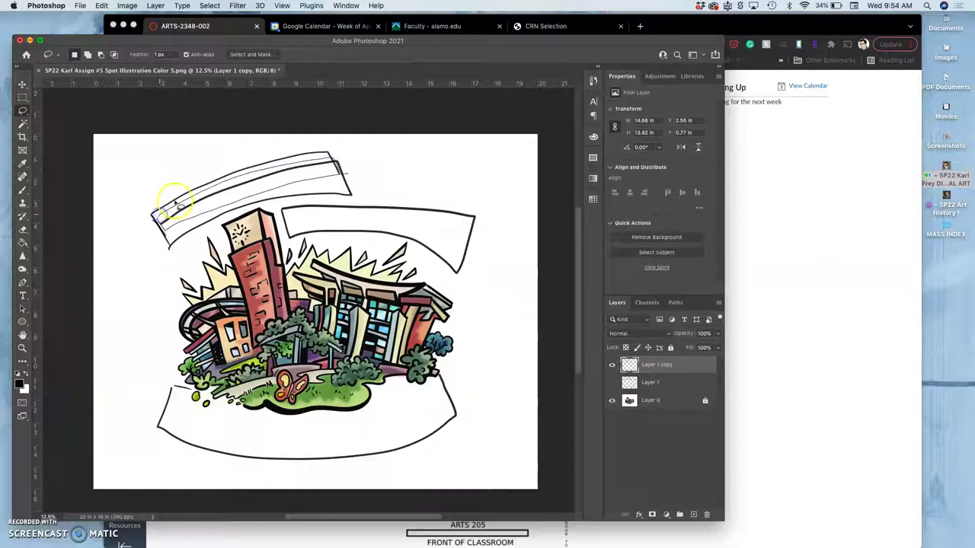
drag(177, 203, 183, 200)
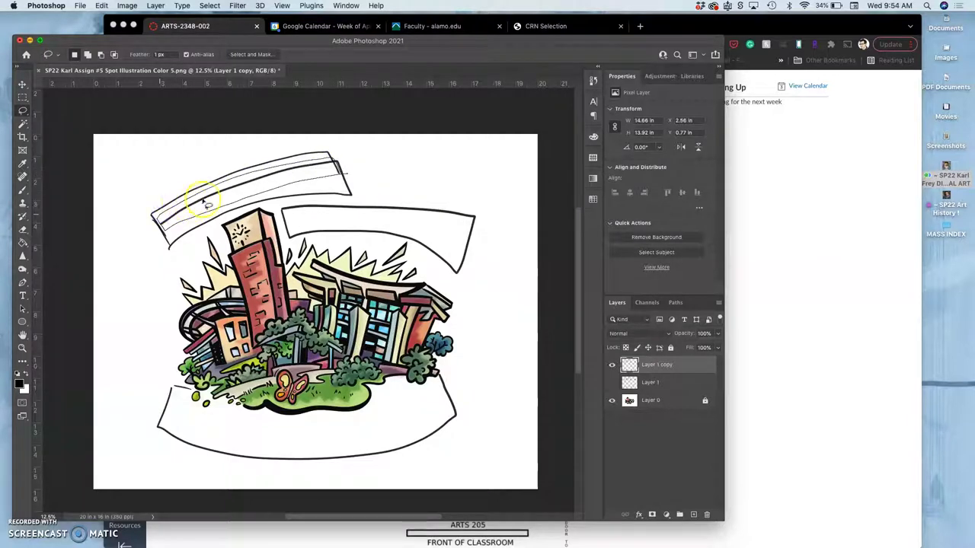
click(407, 171)
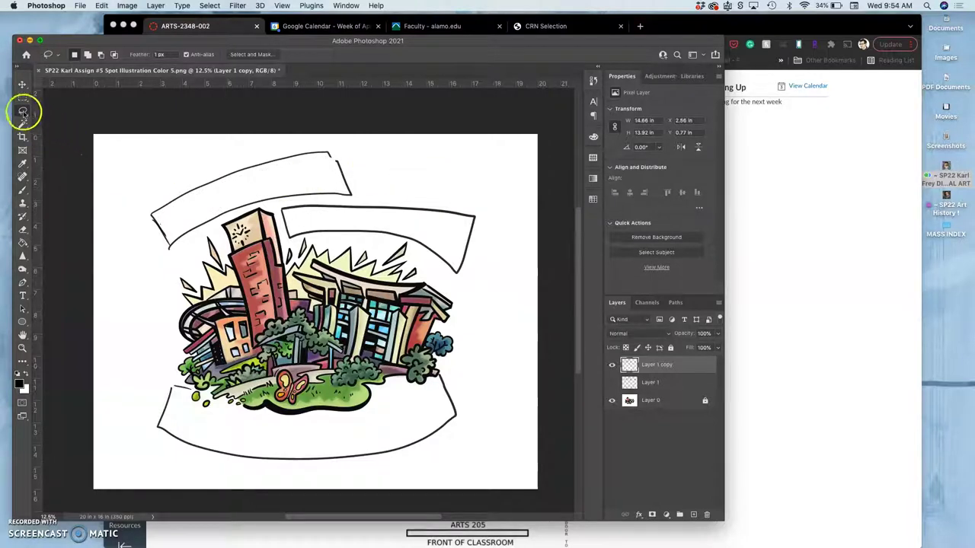
drag(327, 201, 282, 208)
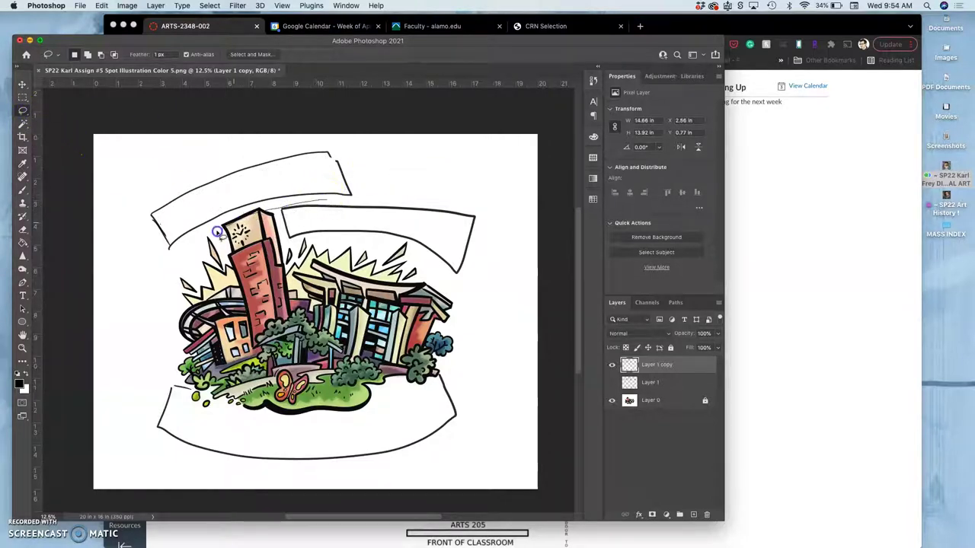
mouse_move(147, 266)
mouse_down()
mouse_move(121, 208)
mouse_move(192, 169)
mouse_move(315, 134)
mouse_move(359, 159)
mouse_up()
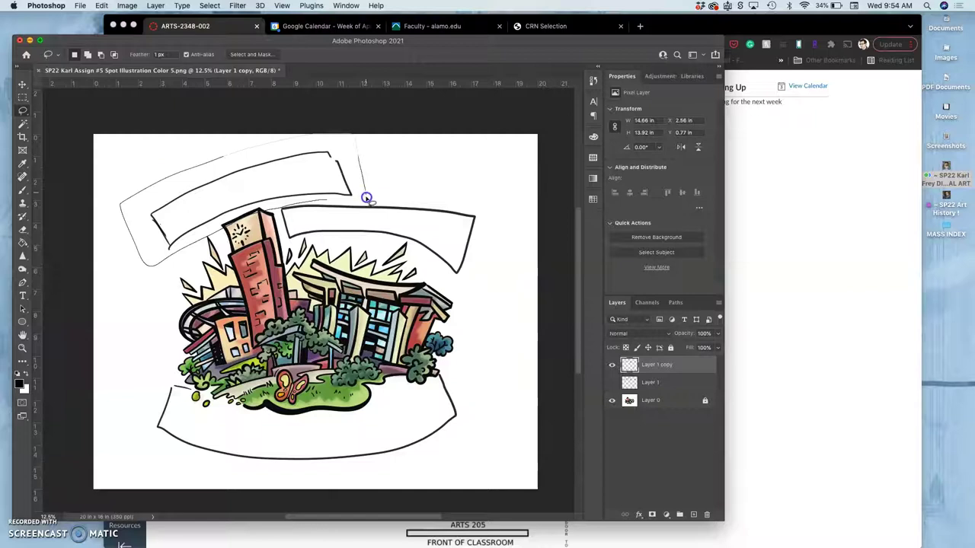
drag(322, 201, 323, 202)
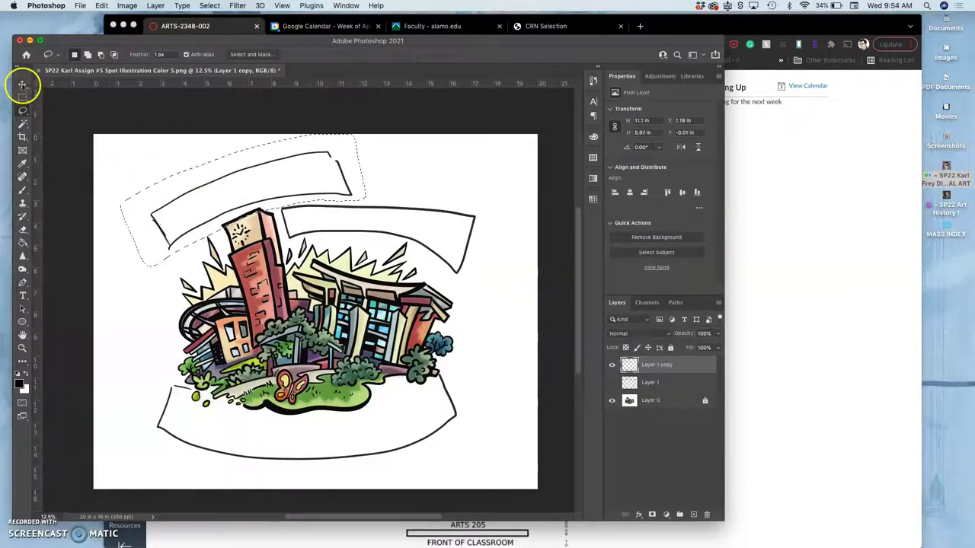
- Move the selected top-left banner down and to the right
click(23, 83)
drag(274, 161, 282, 183)
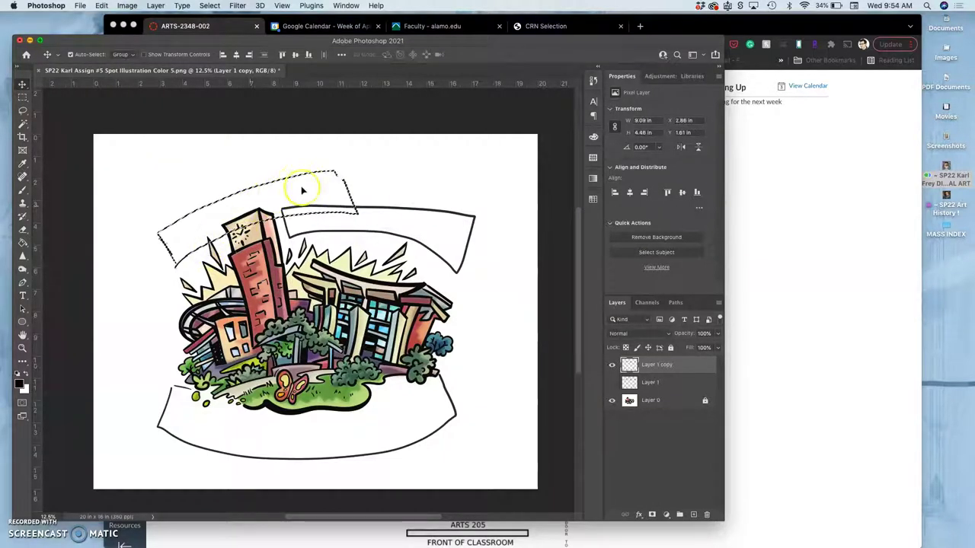
click(395, 222)
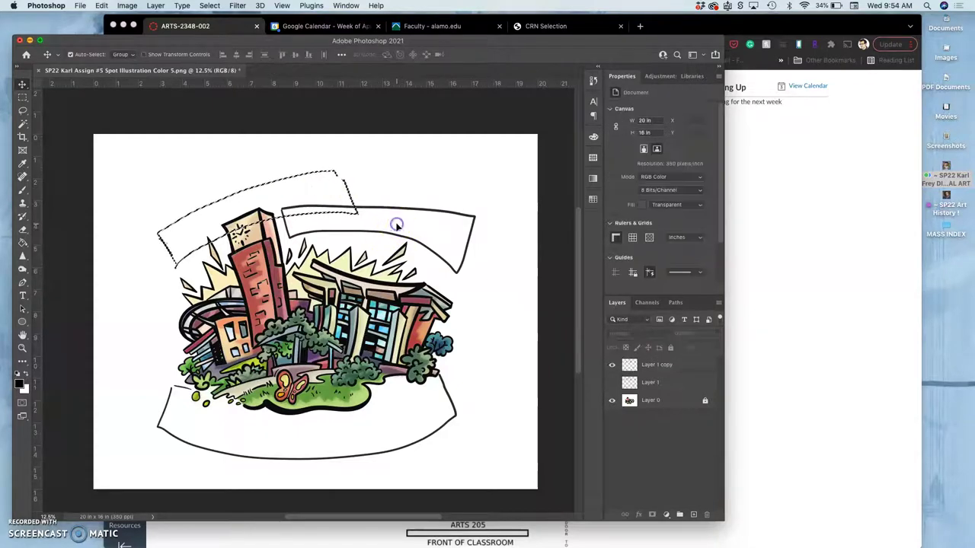
click(22, 110)
click(122, 131)
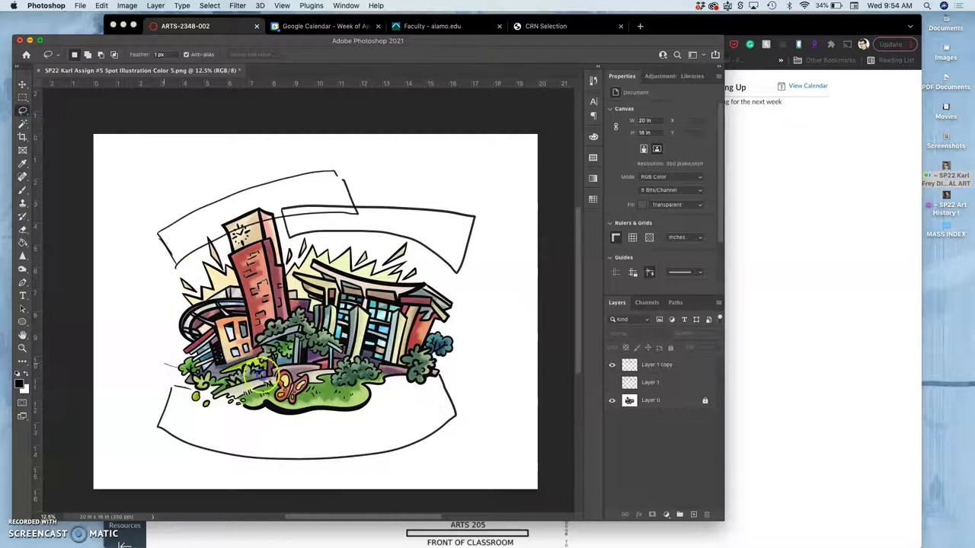
- Lasso the bottom banner on the Layer 1 copy
mouse_move(489, 425)
mouse_down()
mouse_move(455, 449)
mouse_move(316, 485)
mouse_move(140, 460)
mouse_up()
drag(154, 378, 152, 374)
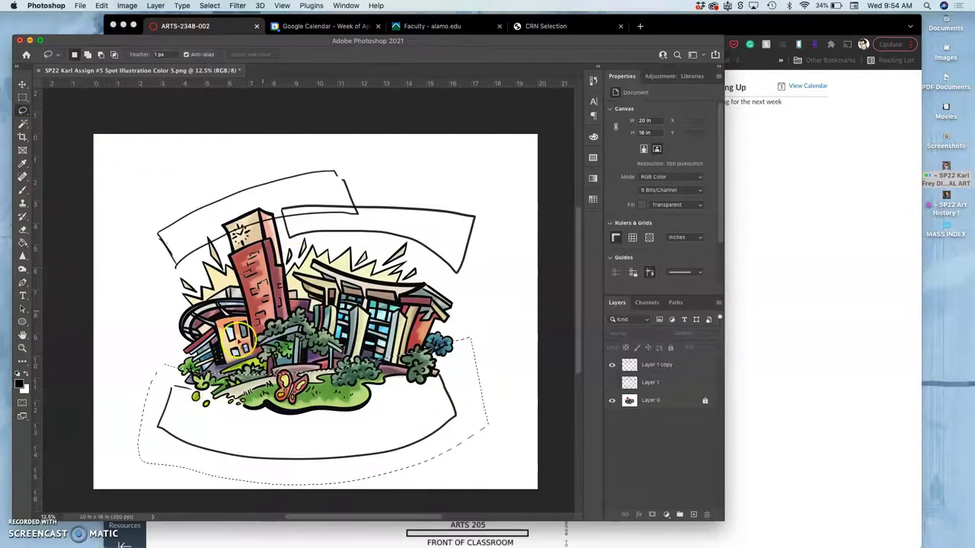
drag(163, 414, 174, 424)
- Scale the bottom banner down from its corners with Cmd+T, commit, and deselect
click(22, 83)
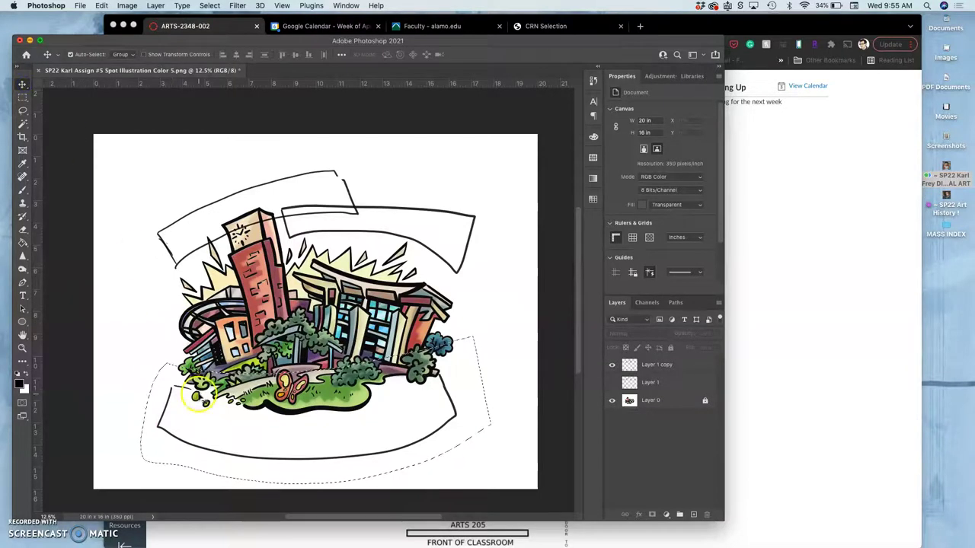
click(661, 360)
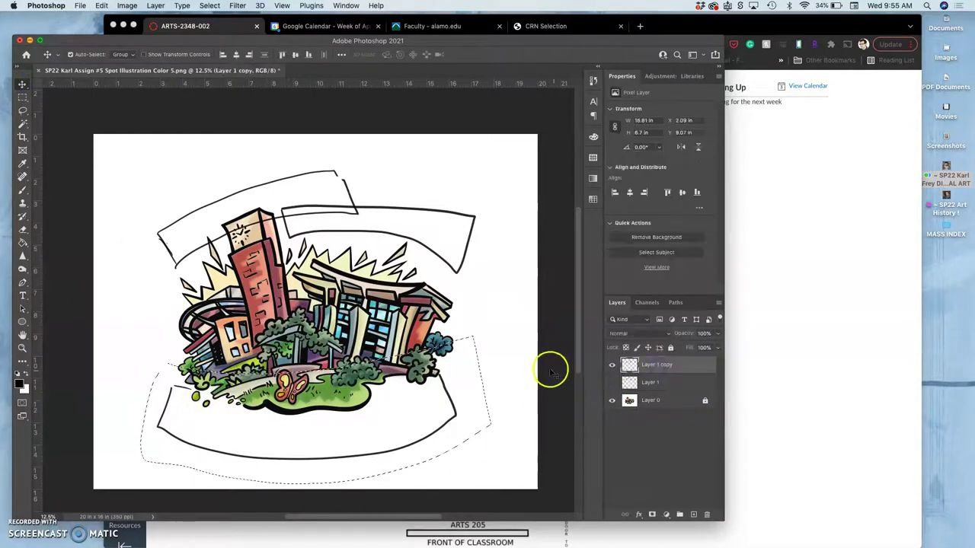
key(super+t)
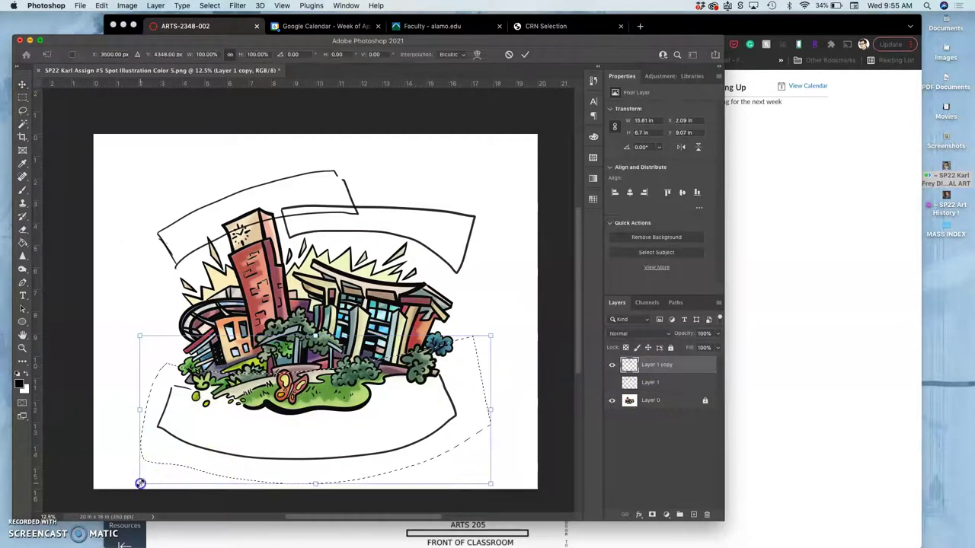
drag(140, 482, 190, 463)
click(492, 332)
drag(492, 332, 419, 381)
click(428, 248)
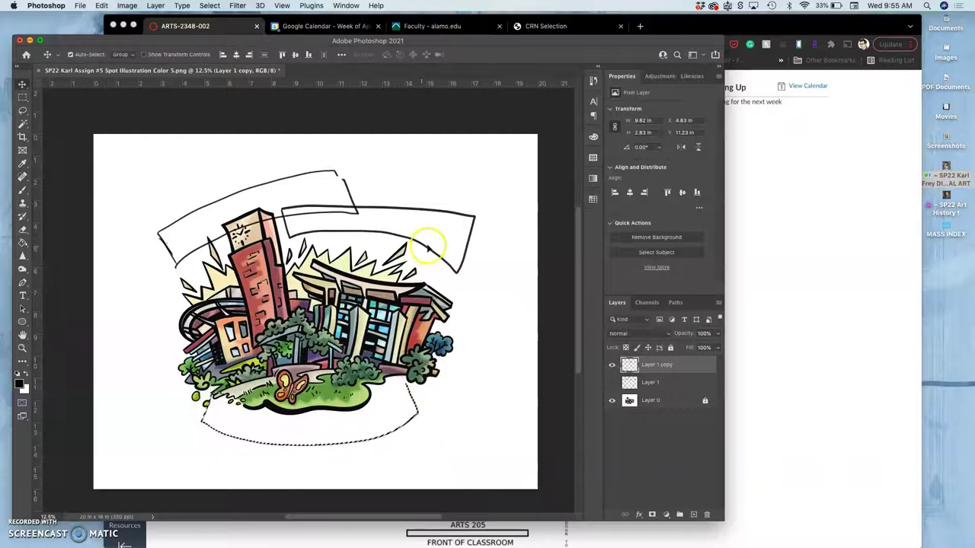
click(313, 226)
click(22, 110)
click(352, 205)
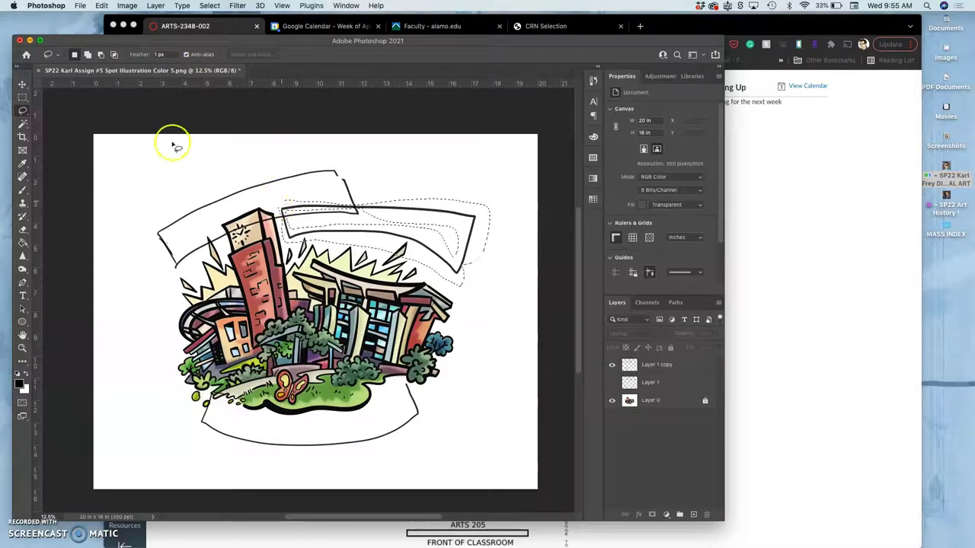
- Slide the selected top-right banner rightward with the Move tool
click(22, 85)
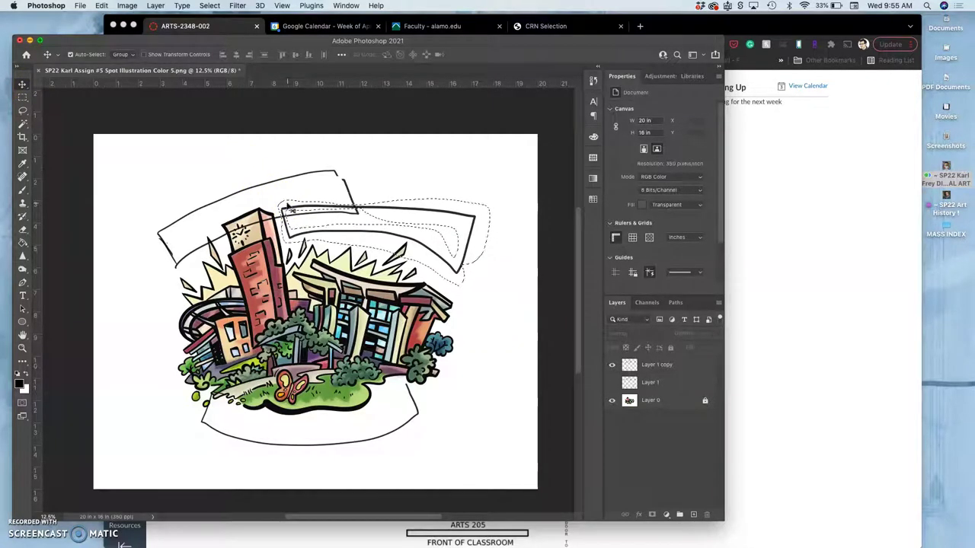
drag(284, 206, 318, 206)
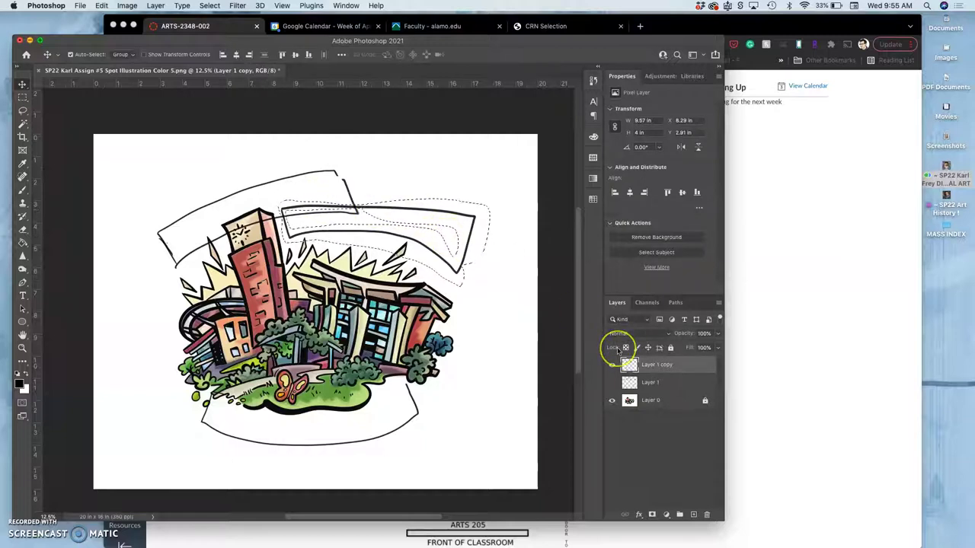
- Paste the upper-right banner onto its own Layer 2 and move it up and right
key(ctrl+z)
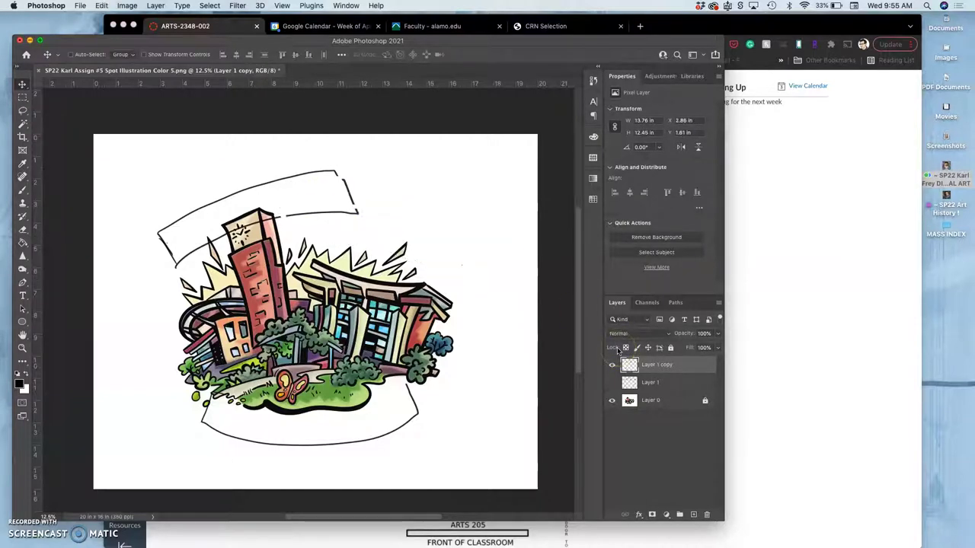
key(ctrl+v)
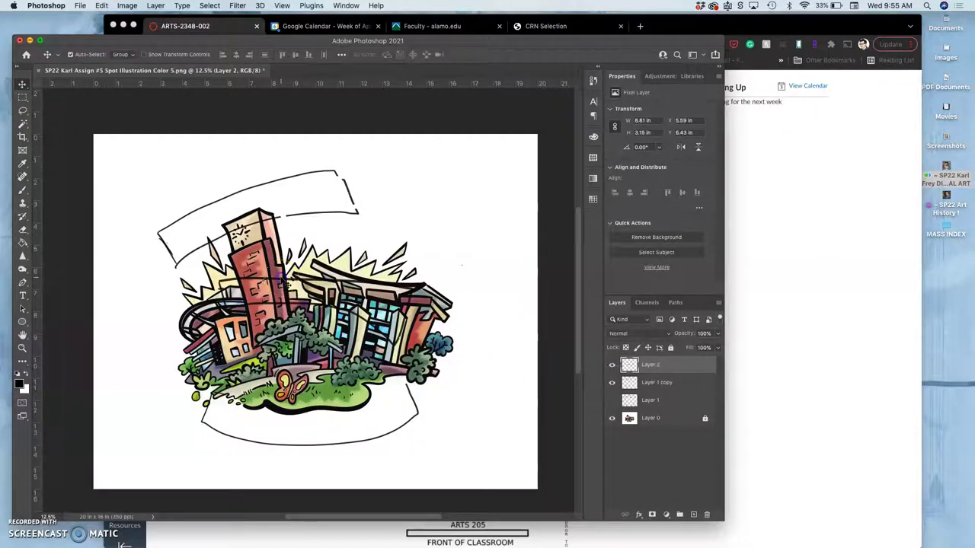
shift+click(341, 211)
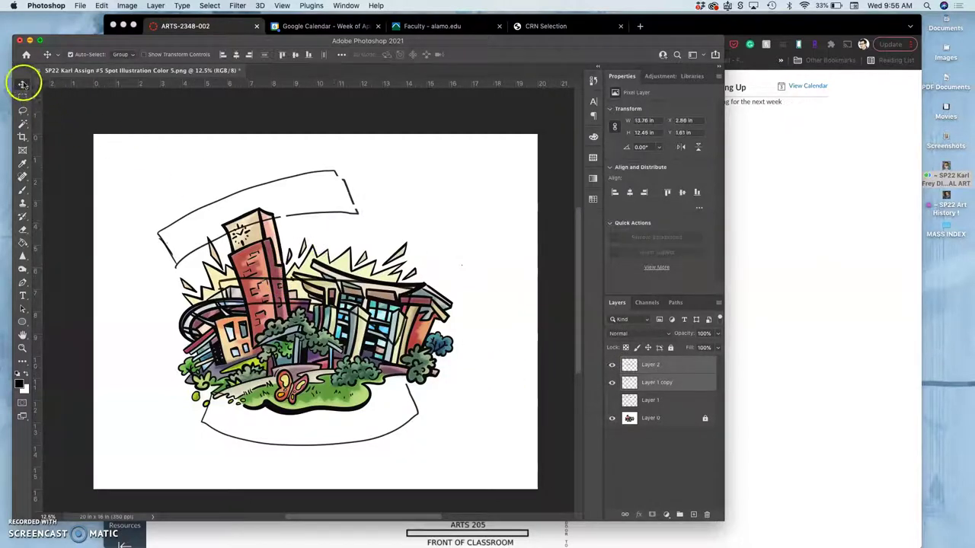
click(651, 372)
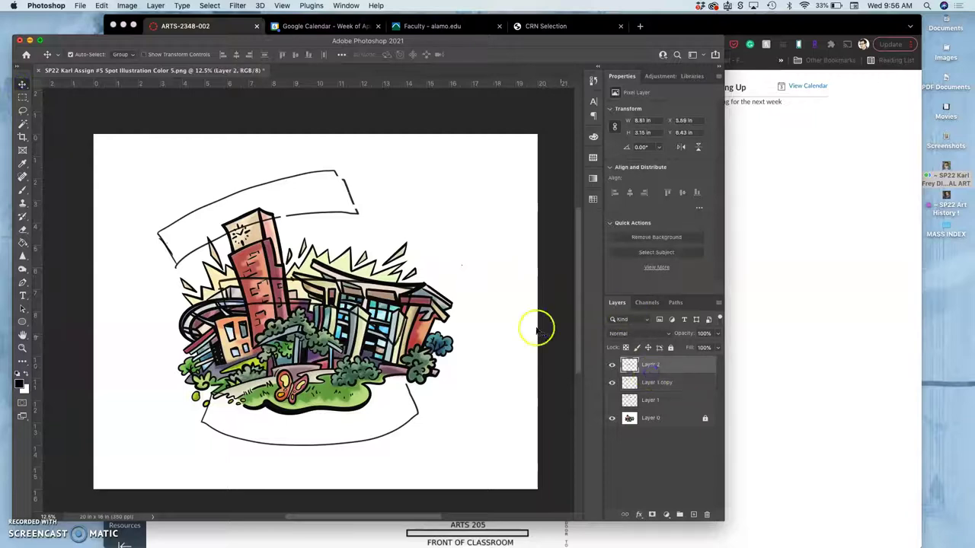
drag(308, 282, 370, 210)
- Flip the banner horizontally and rotate it to tilt above the buildings
key(ctrl+t)
right_click(403, 227)
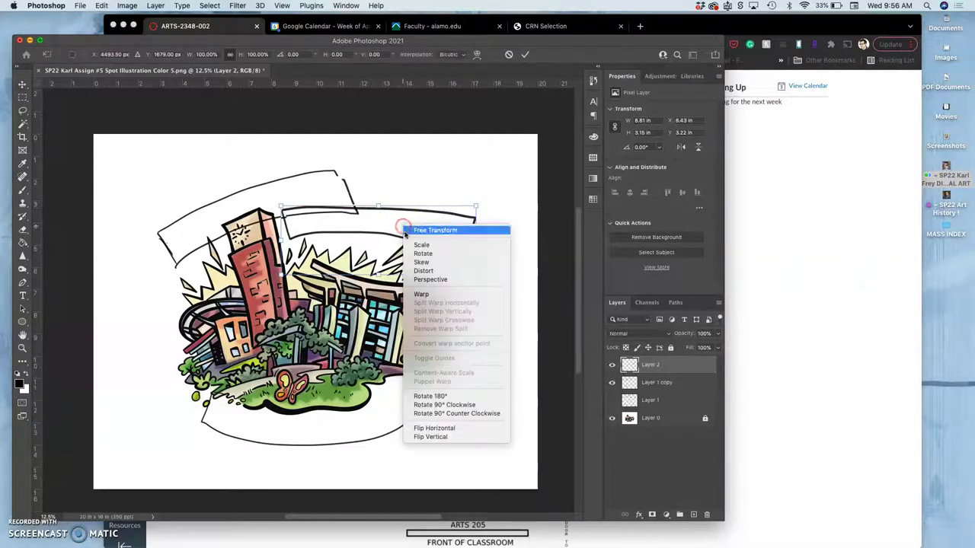
click(428, 428)
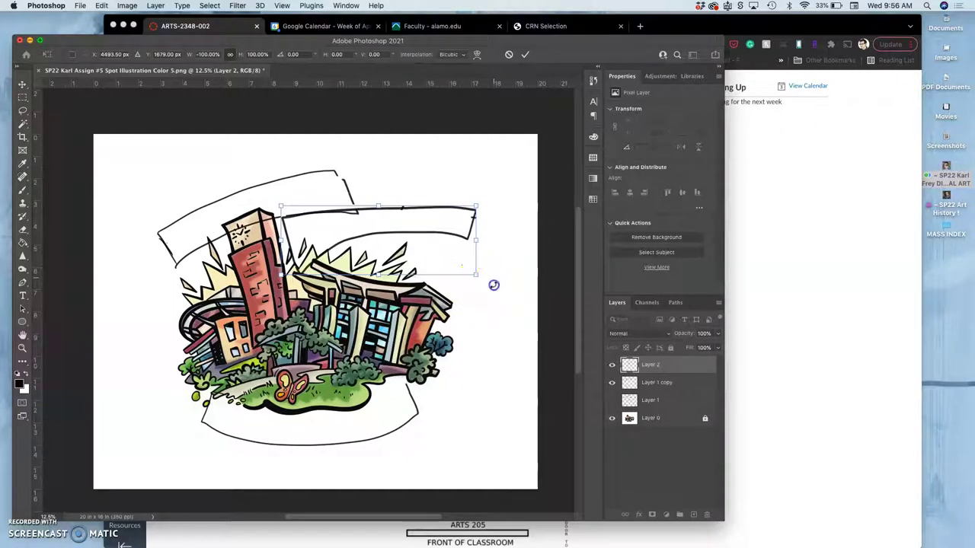
drag(493, 294, 492, 320)
- Warp the banner into a curving ribbon and apply the warp
right_click(445, 250)
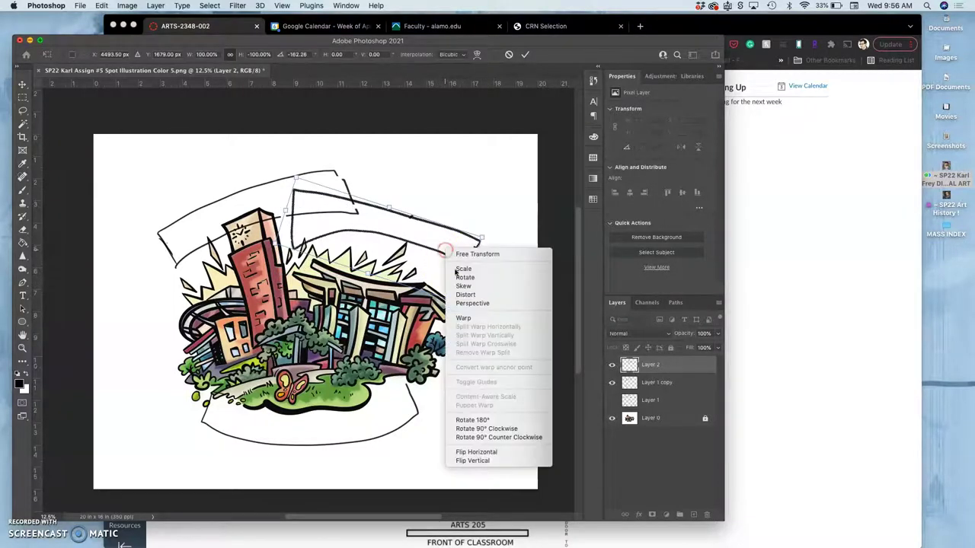
click(463, 317)
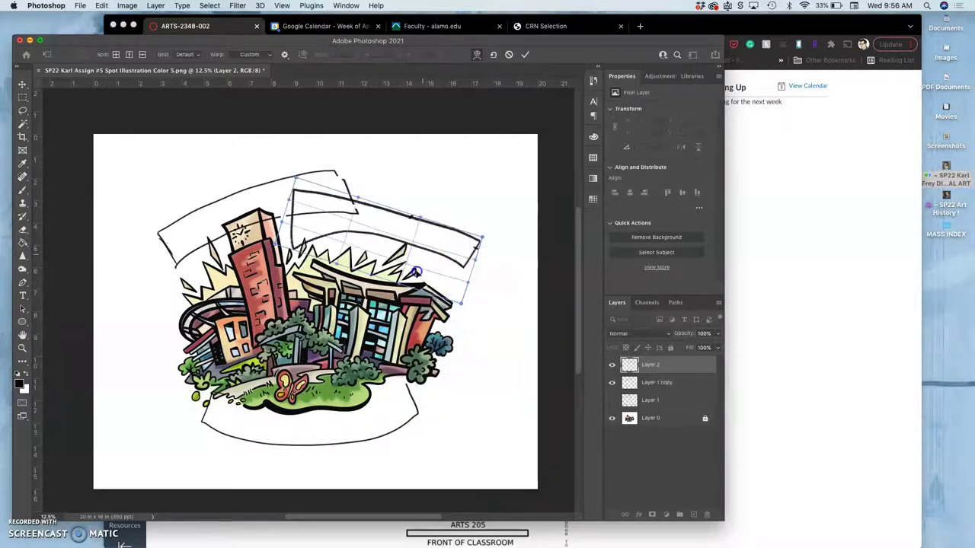
mouse_move(415, 272)
mouse_down()
mouse_move(409, 266)
mouse_move(415, 274)
mouse_up()
drag(388, 227, 387, 218)
drag(300, 192, 297, 202)
click(384, 243)
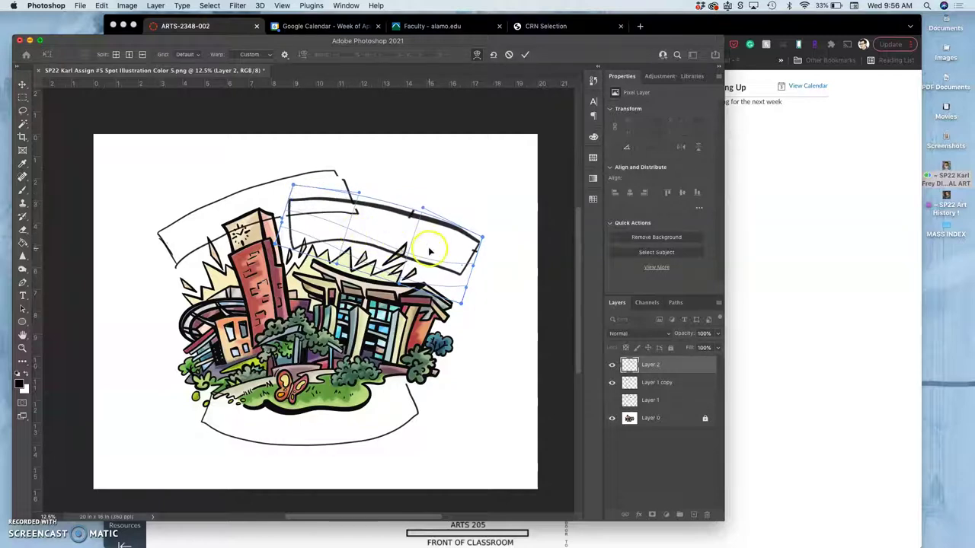
drag(429, 249, 453, 274)
click(481, 241)
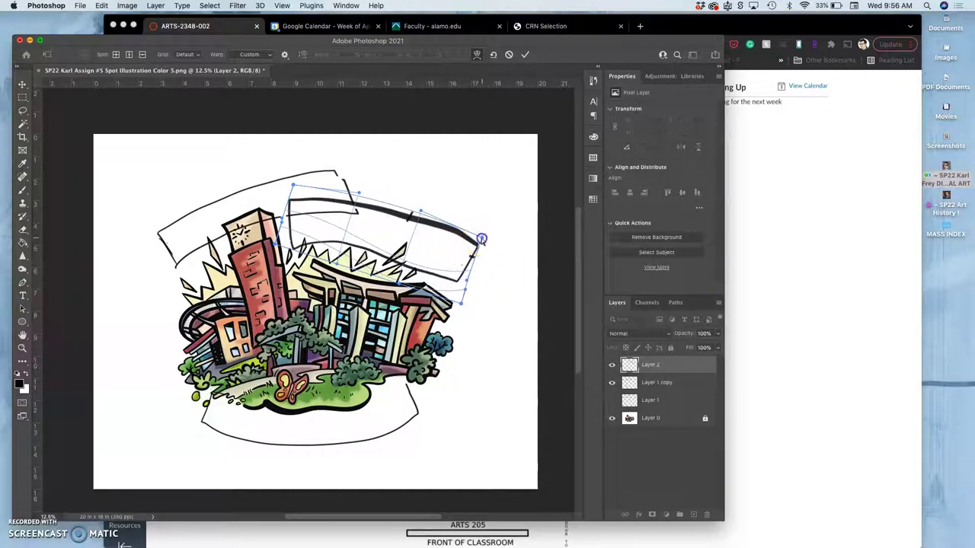
drag(480, 241, 468, 239)
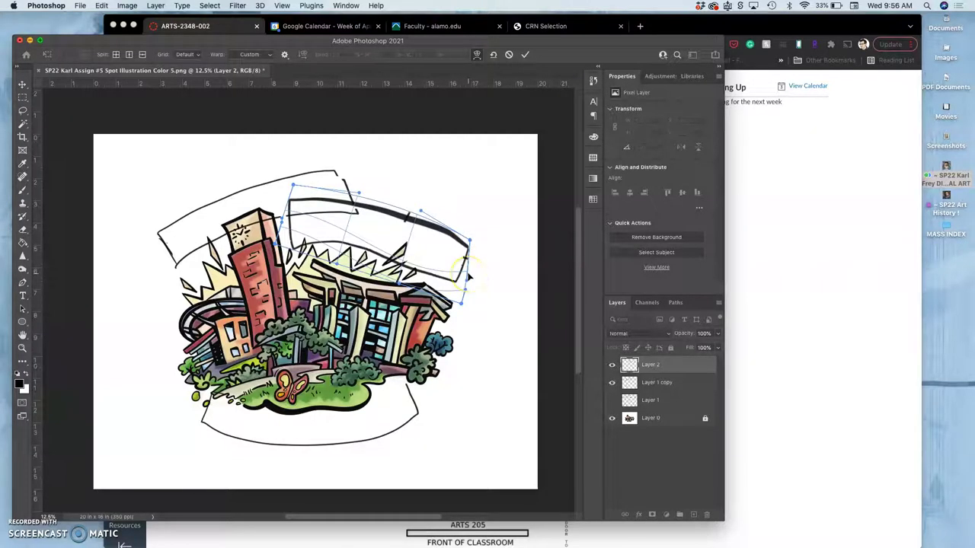
key(Return)
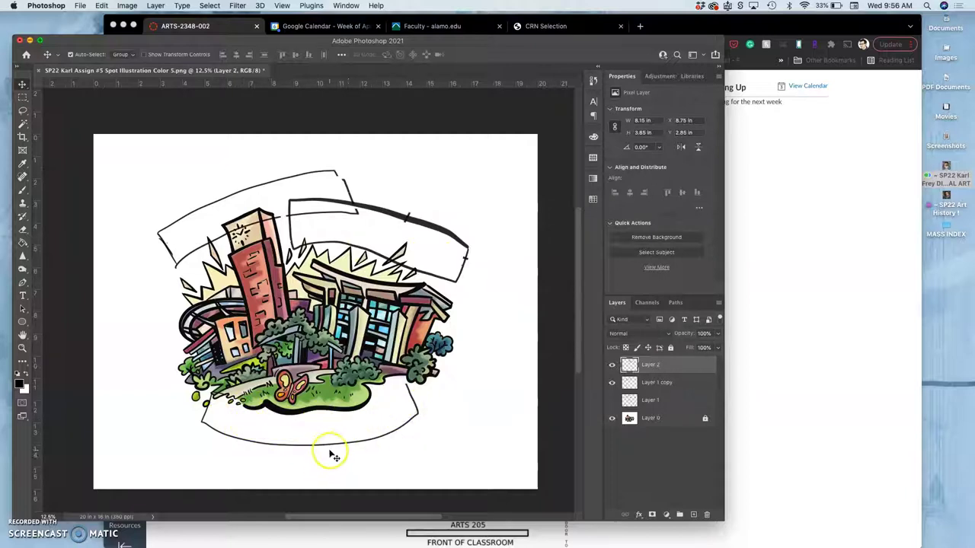
click(649, 387)
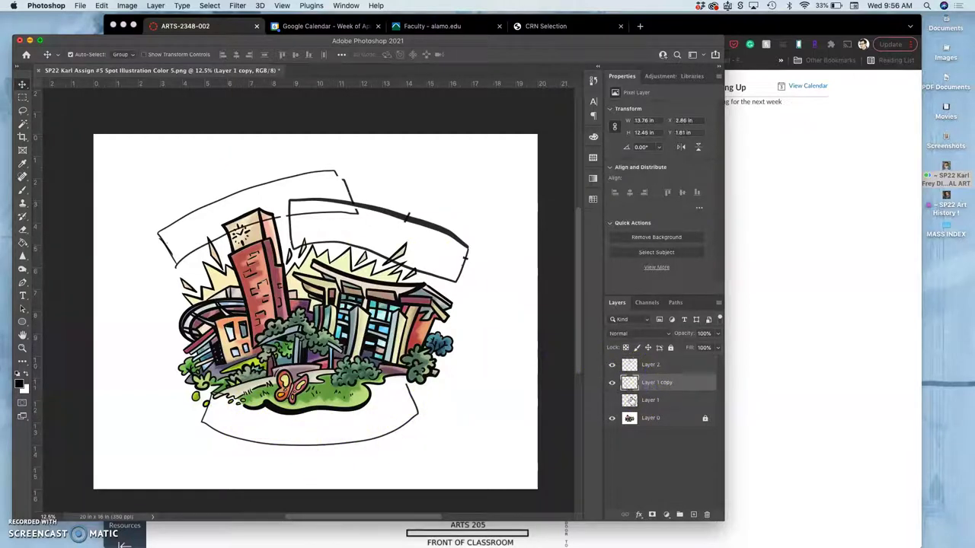
- Hide Layer 2 and the earlier banner sketches, then add a new Layer 3
click(664, 366)
drag(611, 365, 612, 382)
click(694, 515)
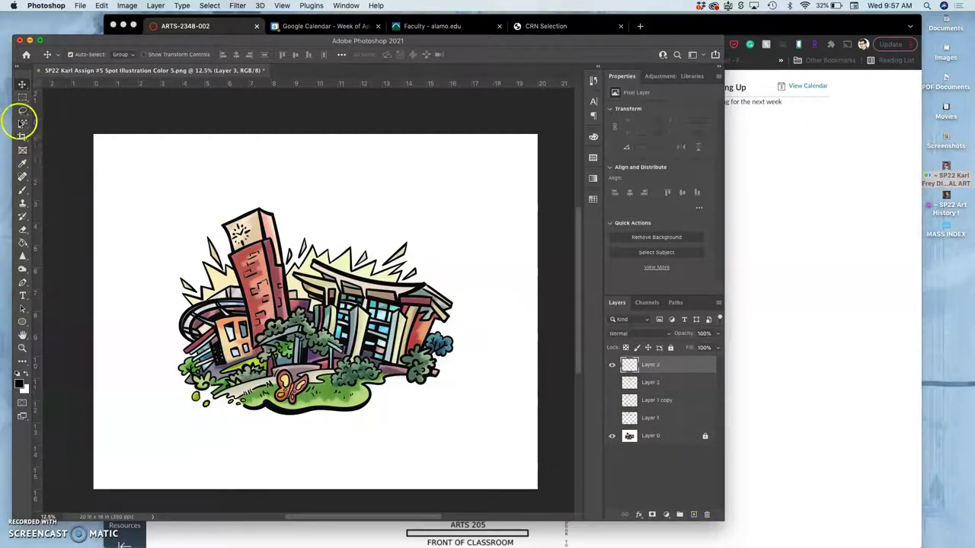
- Brush a tall vertical box on the left and a long box along the bottom
click(23, 189)
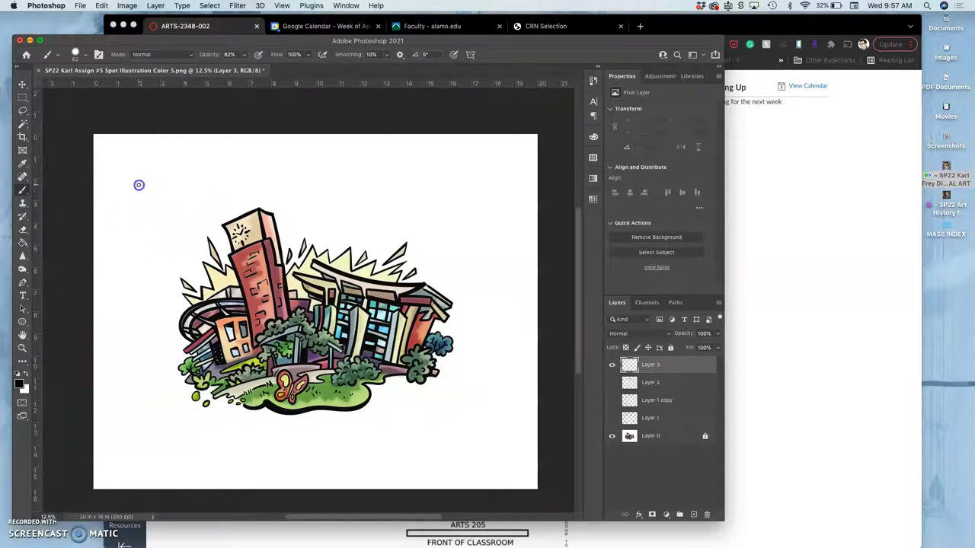
drag(138, 186, 145, 385)
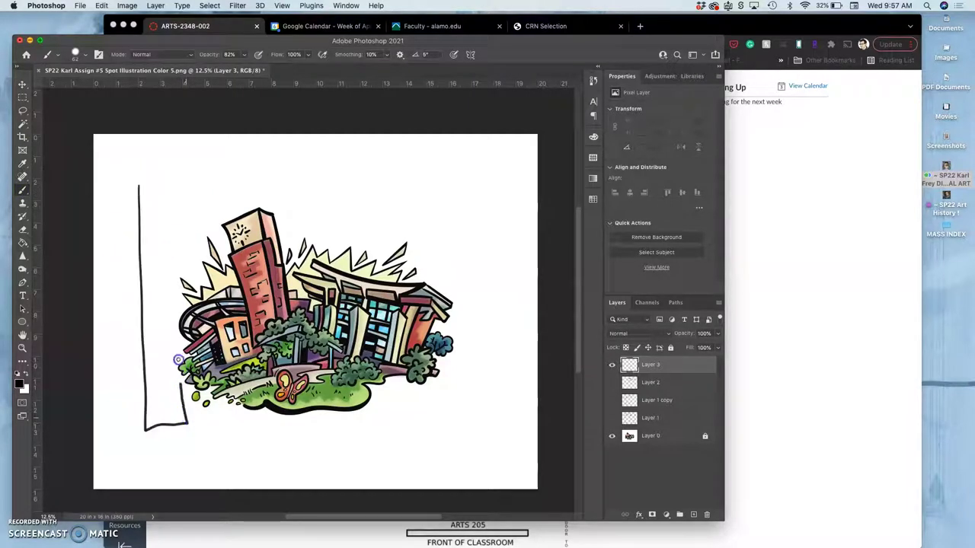
drag(177, 347, 173, 198)
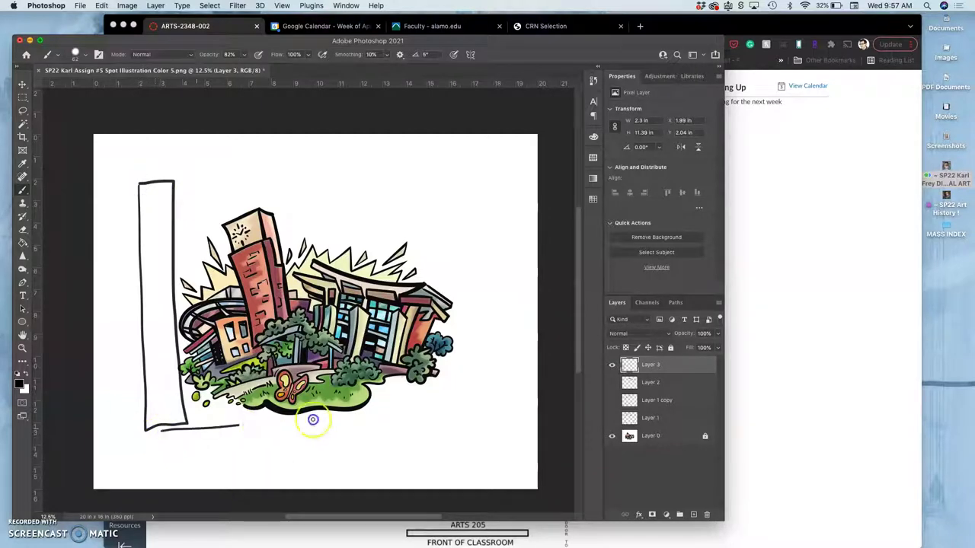
drag(326, 420, 466, 418)
drag(474, 464, 140, 481)
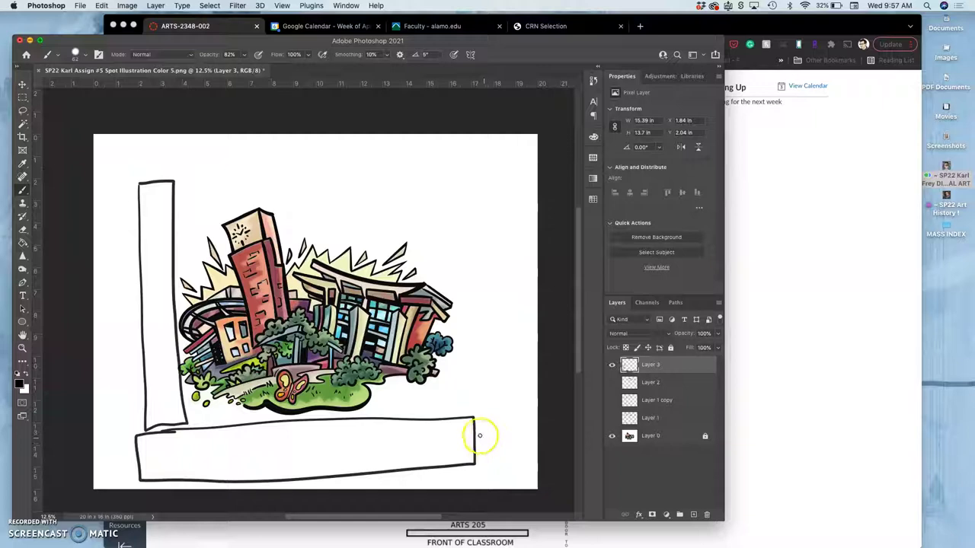
- On a new Layer 4 with Layer 3 hidden, draw straight diagonal banner lines across the skyline
click(694, 516)
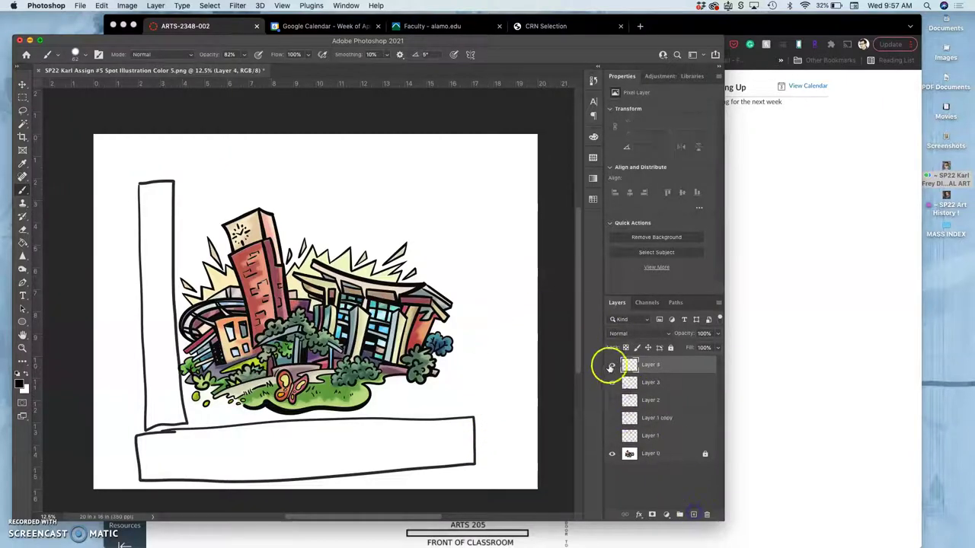
click(611, 382)
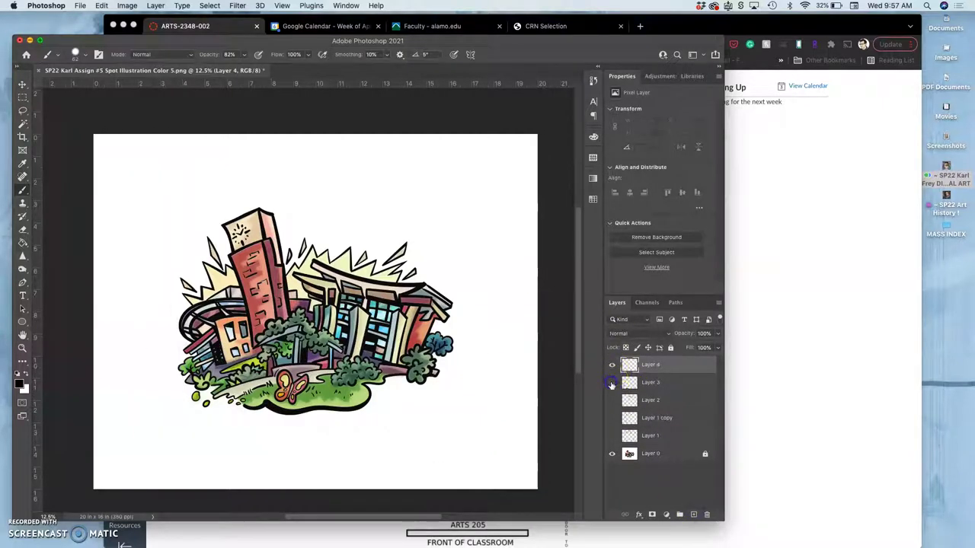
click(148, 307)
shift+click(396, 153)
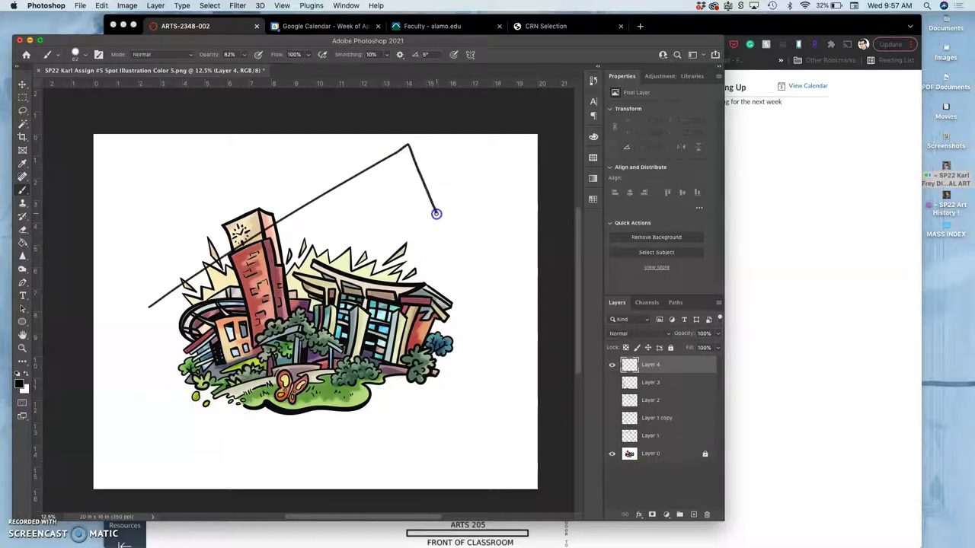
click(162, 311)
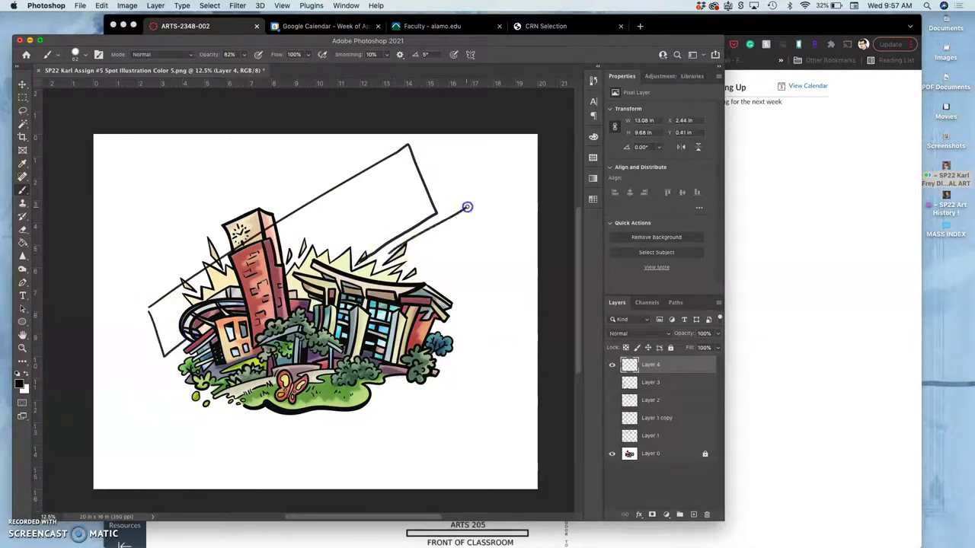
shift+click(408, 280)
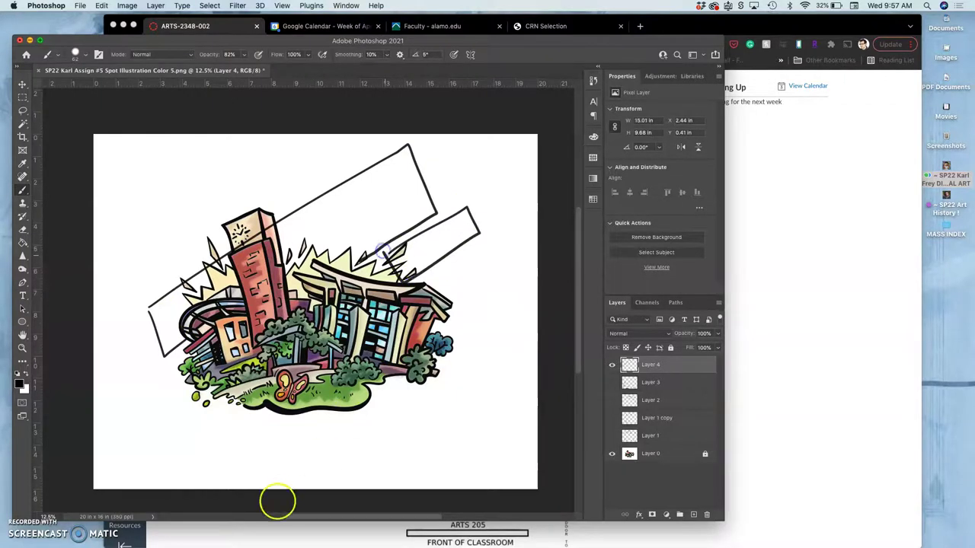
click(245, 440)
shift+click(476, 272)
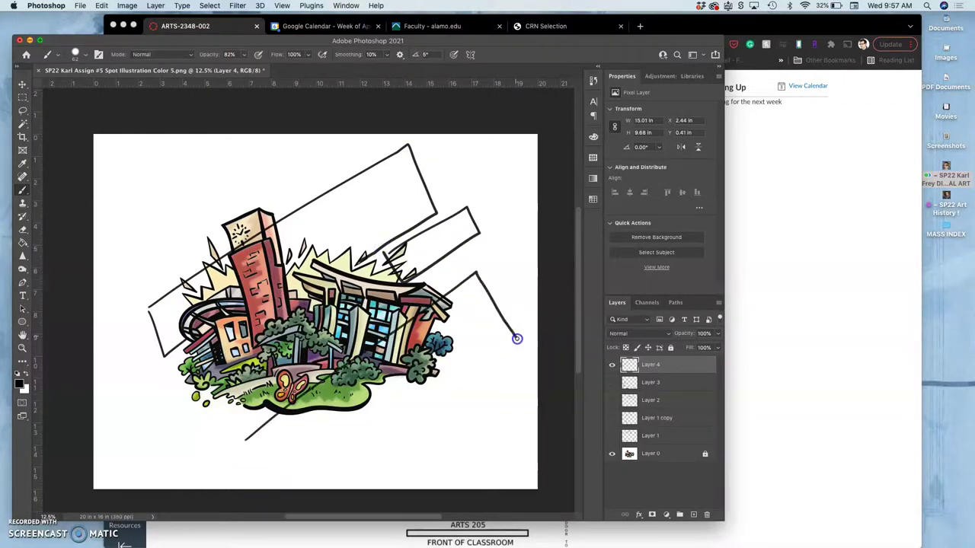